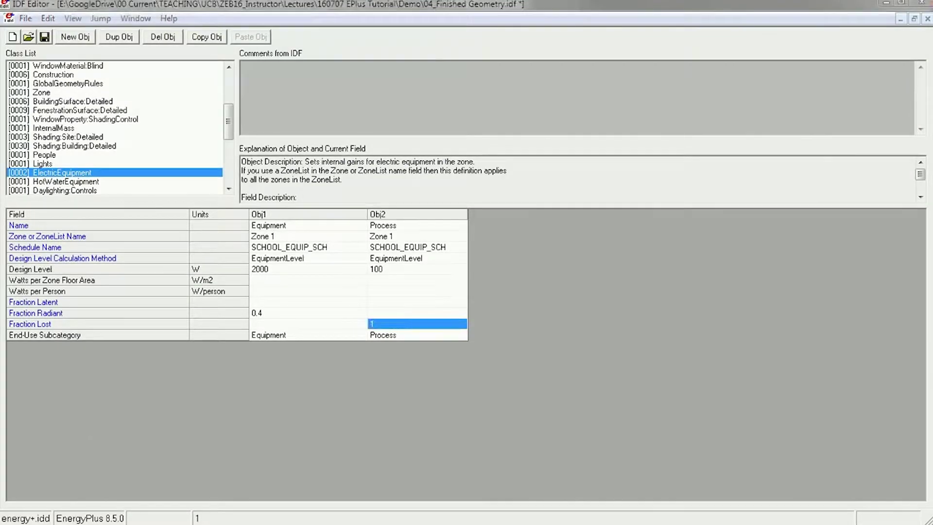
Show the HotWaterEquipment class's Hot Water object with its 100 W Design Level
click(56, 182)
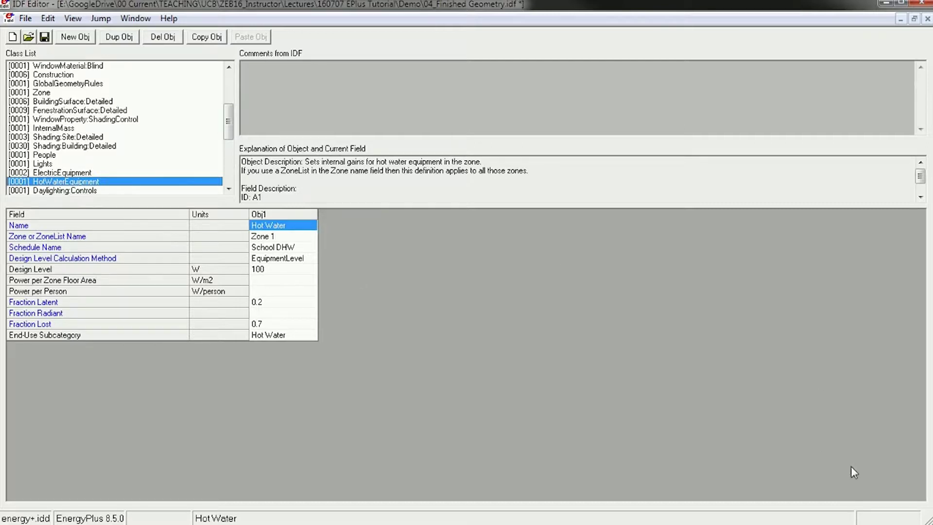
key(alt+Tab)
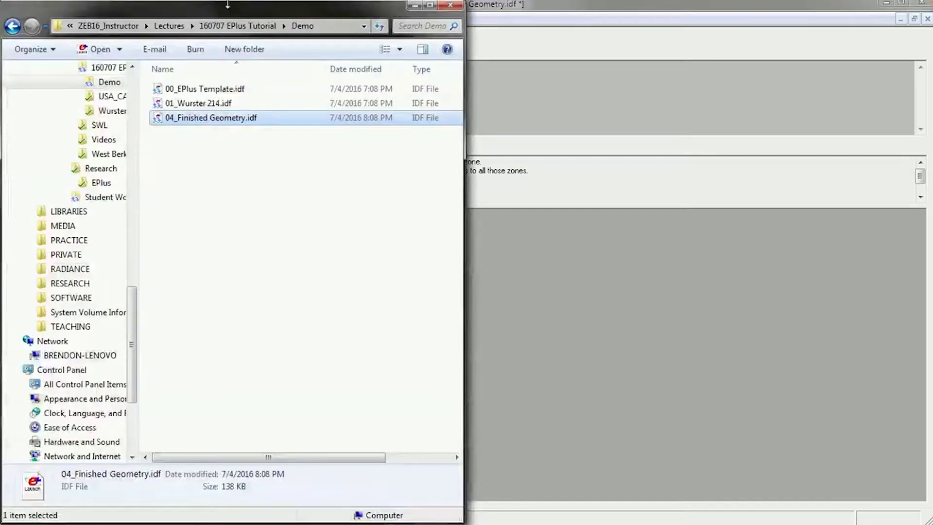
Go up to the 160707 EPlus Tutorial folder and open Model Inputs Calculator.xlsx
click(232, 25)
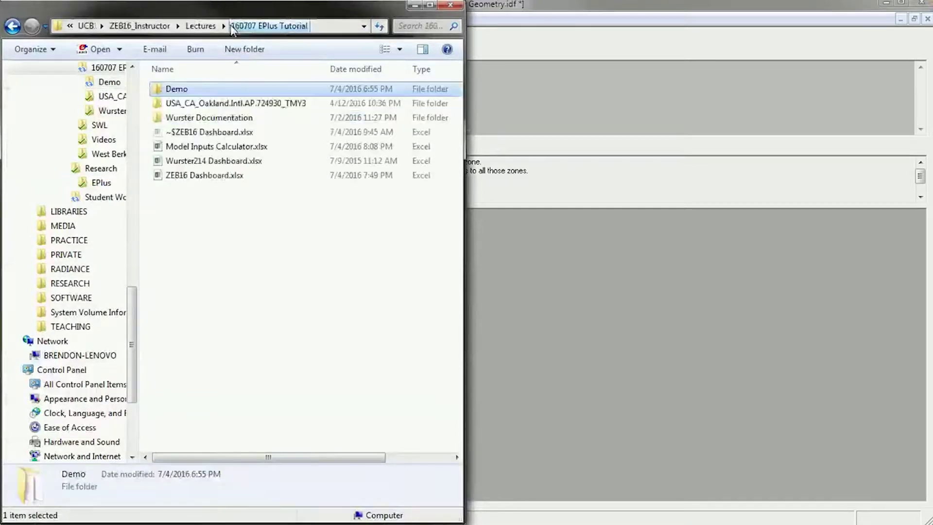
click(232, 148)
double_click(252, 148)
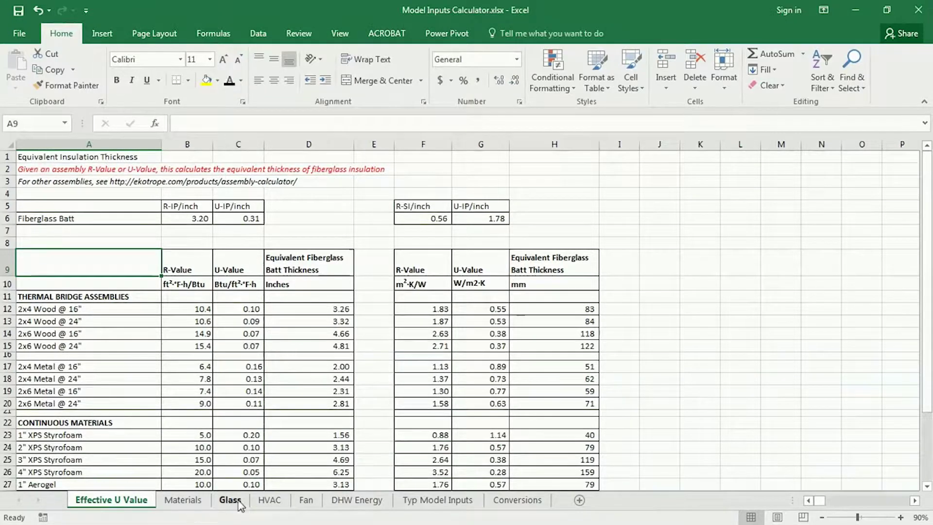
On the DHW Energy sheet, select the calculation area and the 1,234,430 Wh annual total
click(362, 501)
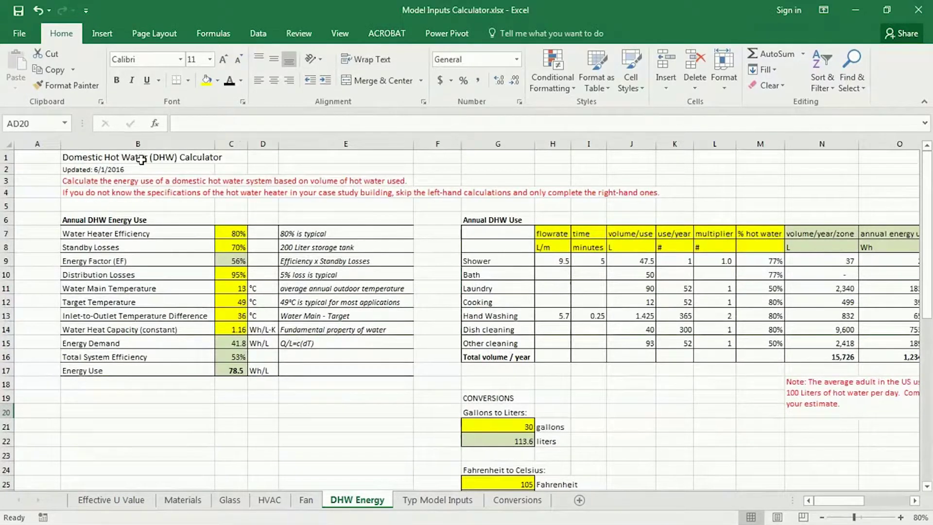
drag(141, 157, 705, 373)
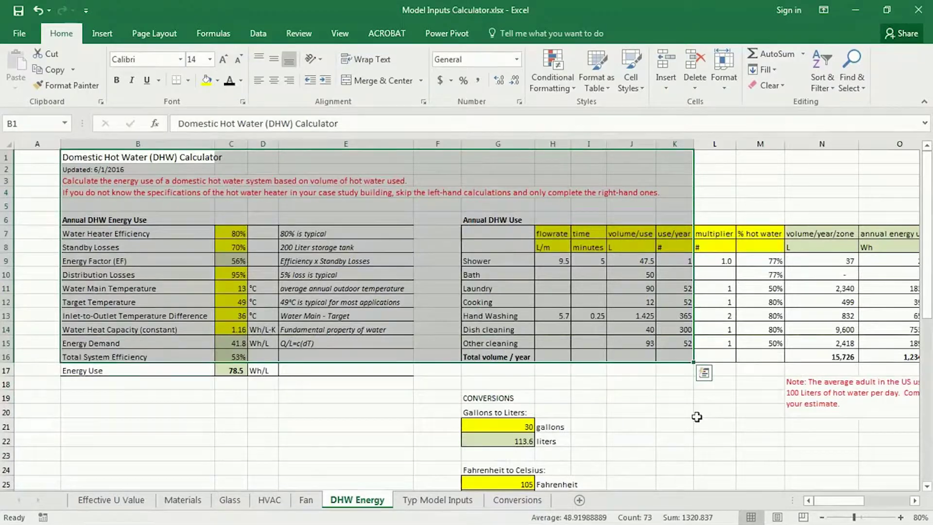
click(700, 411)
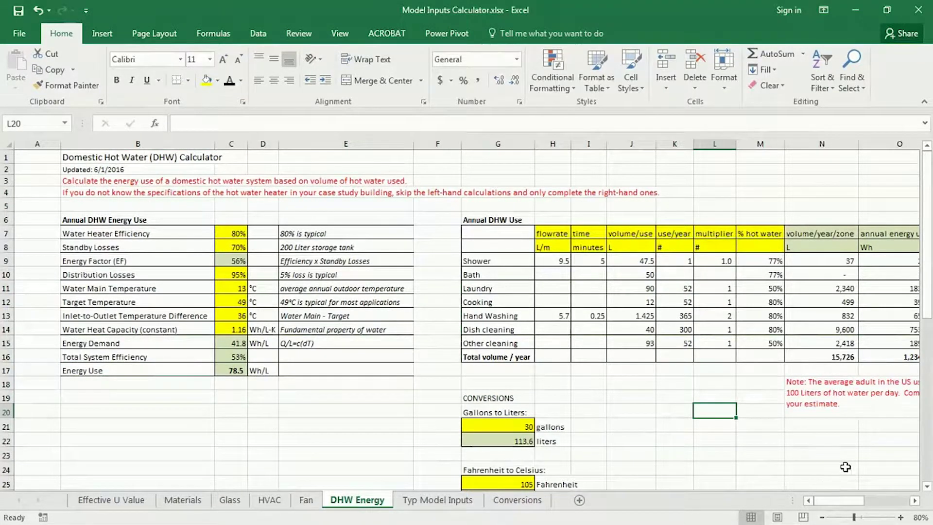
drag(838, 501, 845, 504)
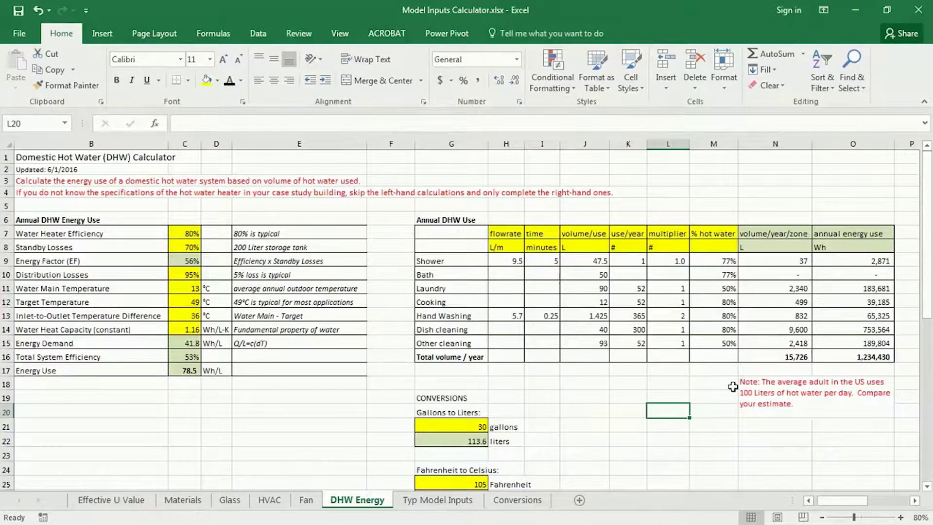
drag(829, 501, 860, 503)
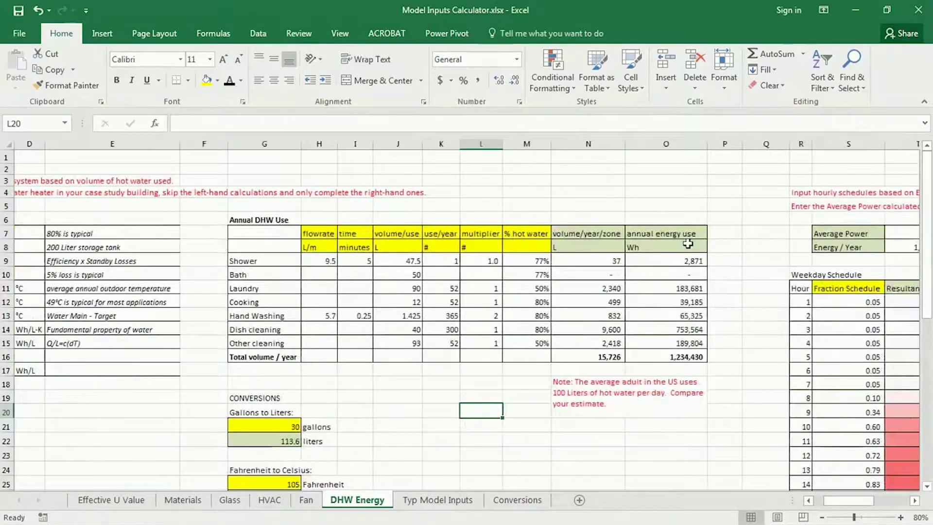
click(687, 359)
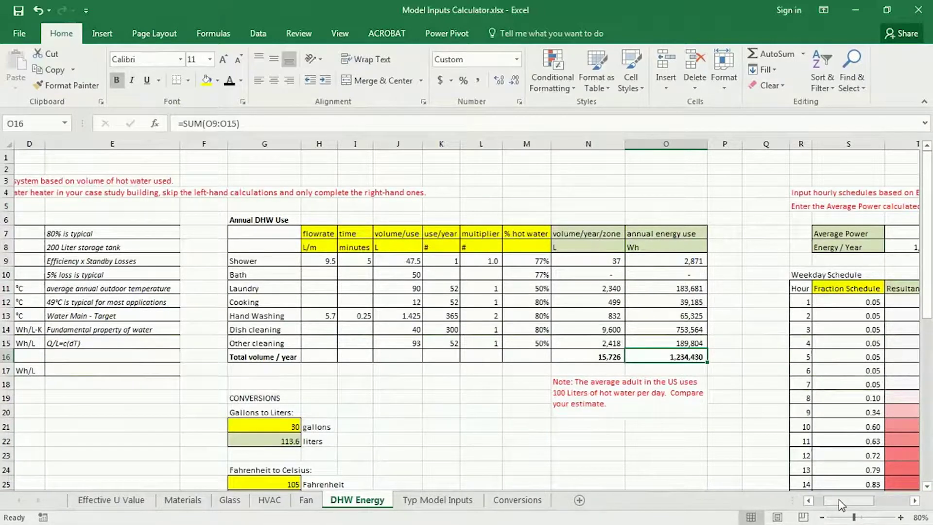
Scroll right to the 658 W Average Power, then restore and move the Excel window aside
drag(839, 500, 874, 500)
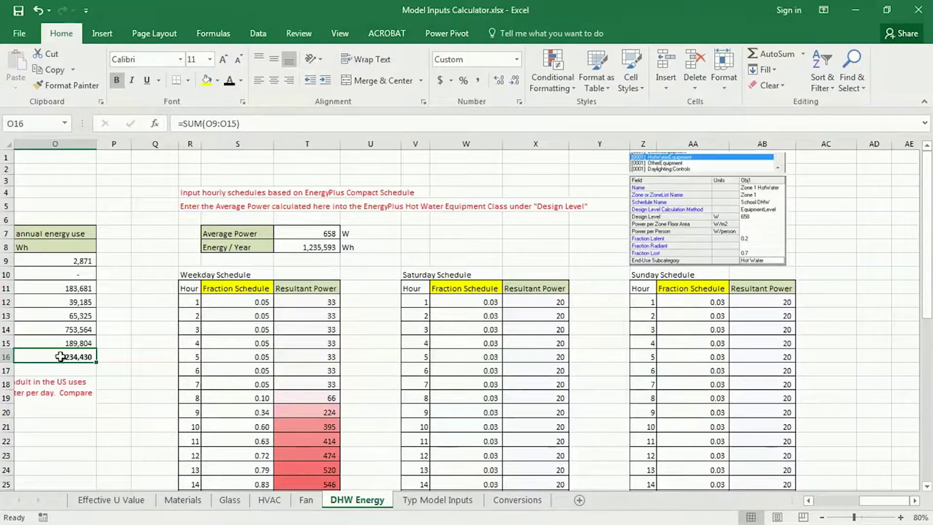
drag(879, 506, 873, 505)
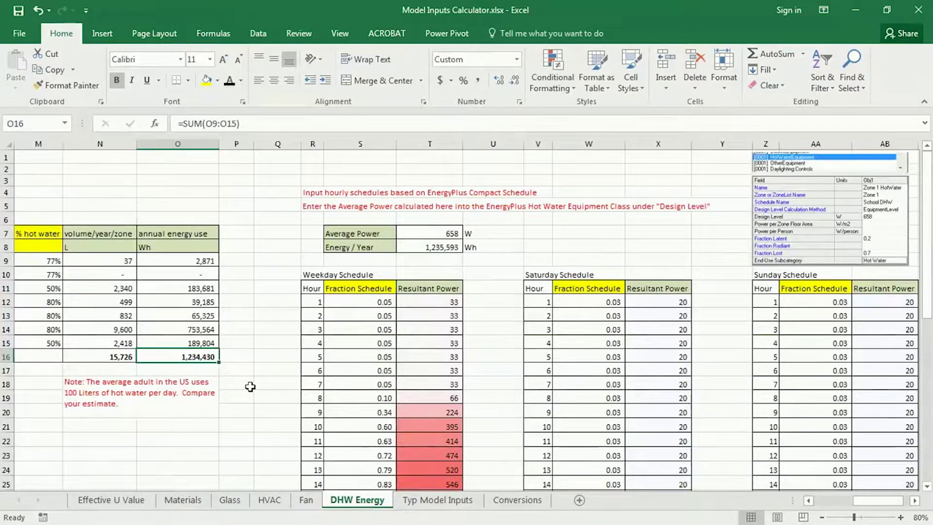
double_click(712, 11)
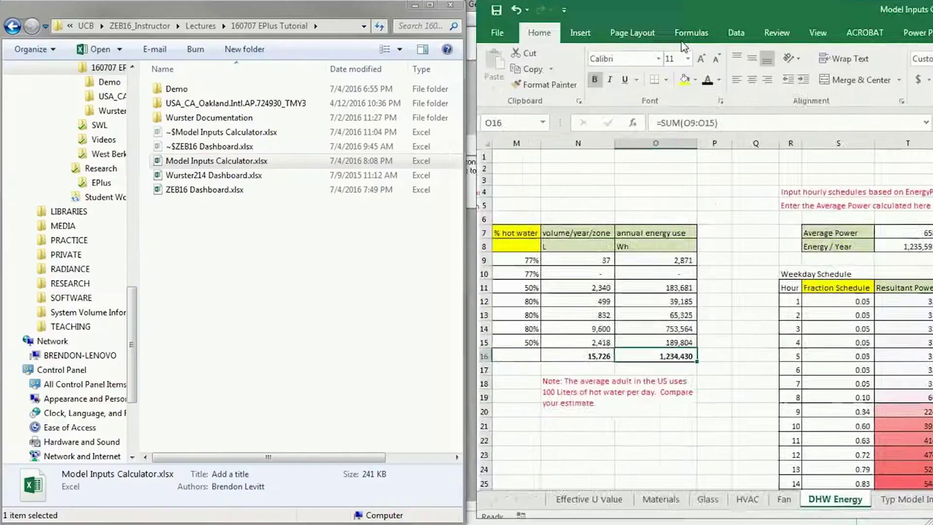
drag(524, 10, 0, 78)
Widen the Obj1 column and review the Hot Water fields from Zone Name to Fraction Lost
click(557, 127)
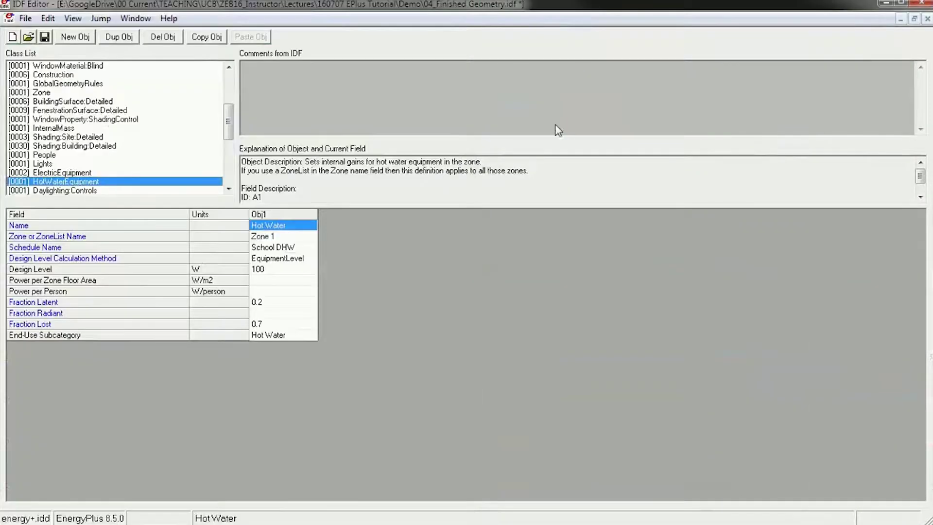
drag(318, 216, 346, 218)
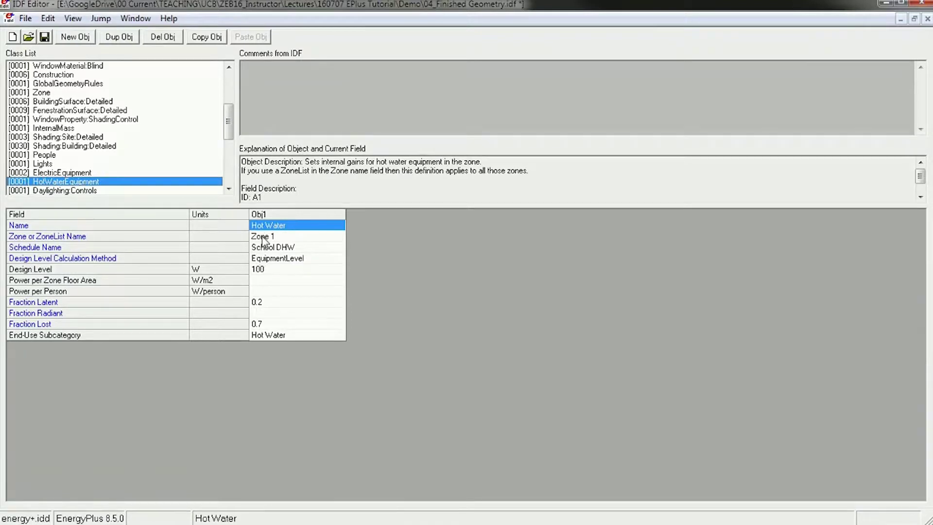
click(290, 237)
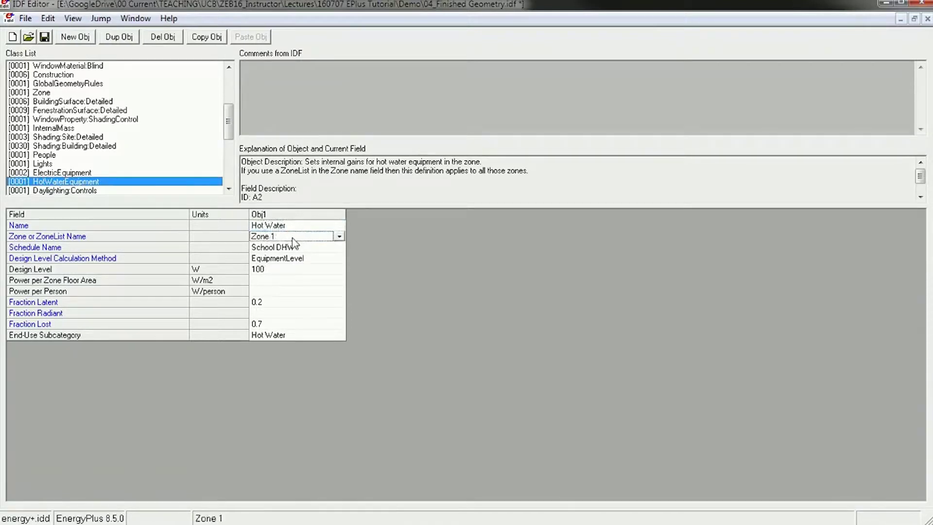
click(293, 249)
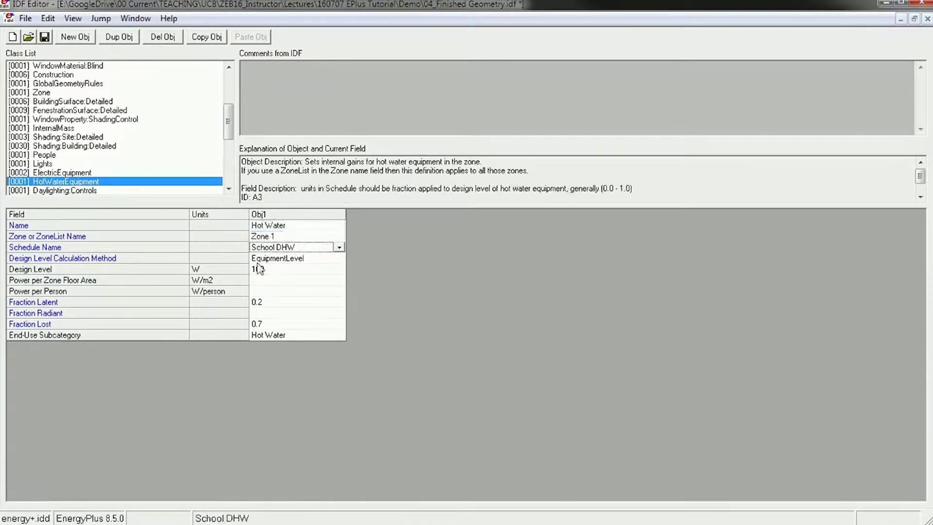
click(285, 260)
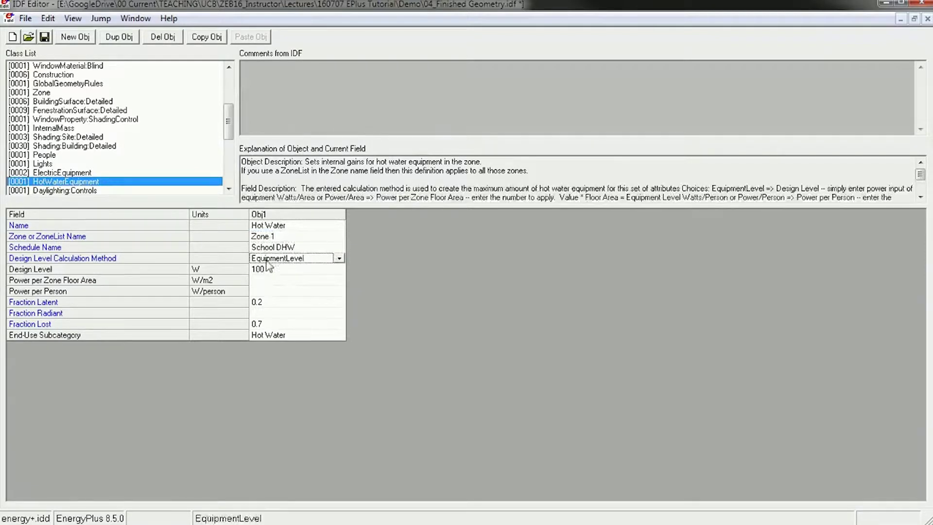
click(291, 270)
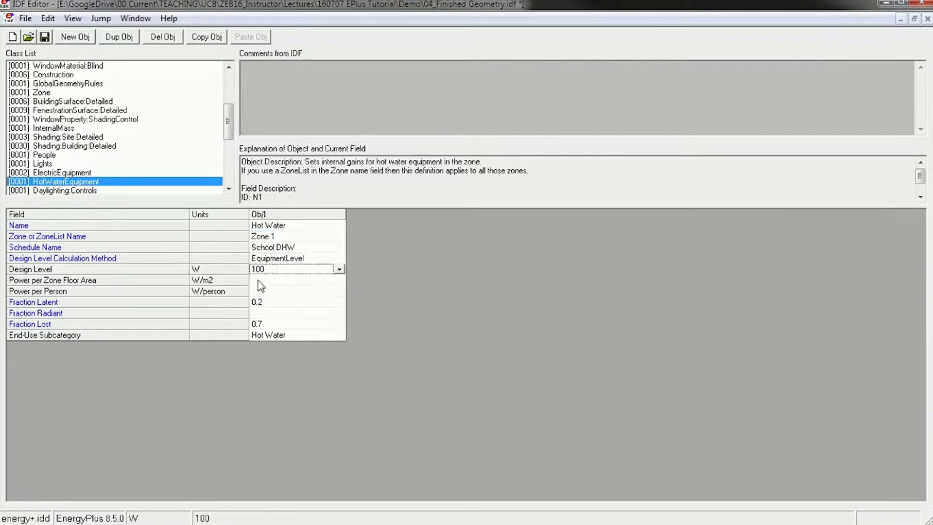
click(292, 281)
click(284, 291)
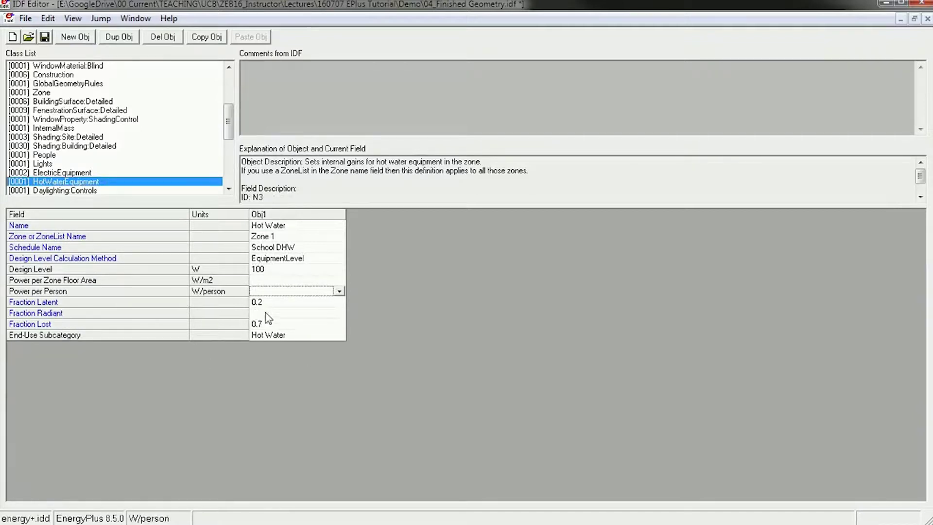
click(279, 303)
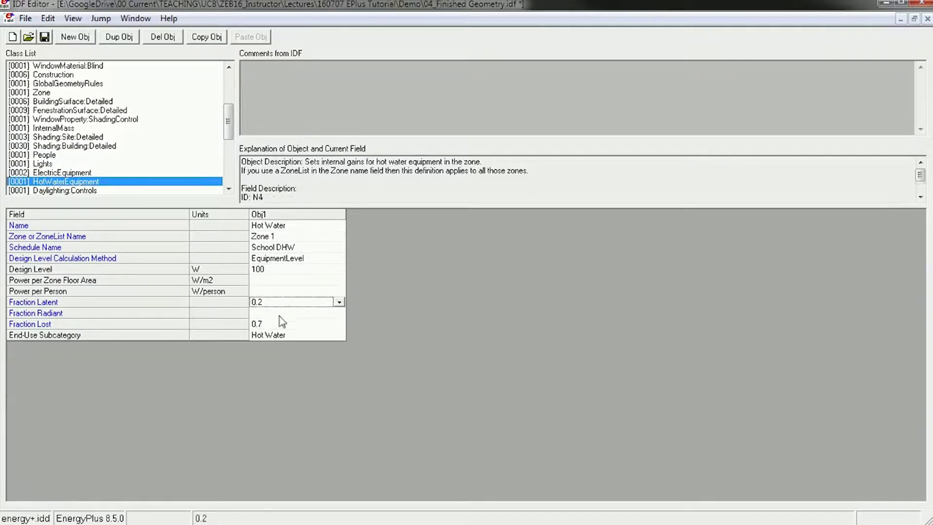
click(268, 325)
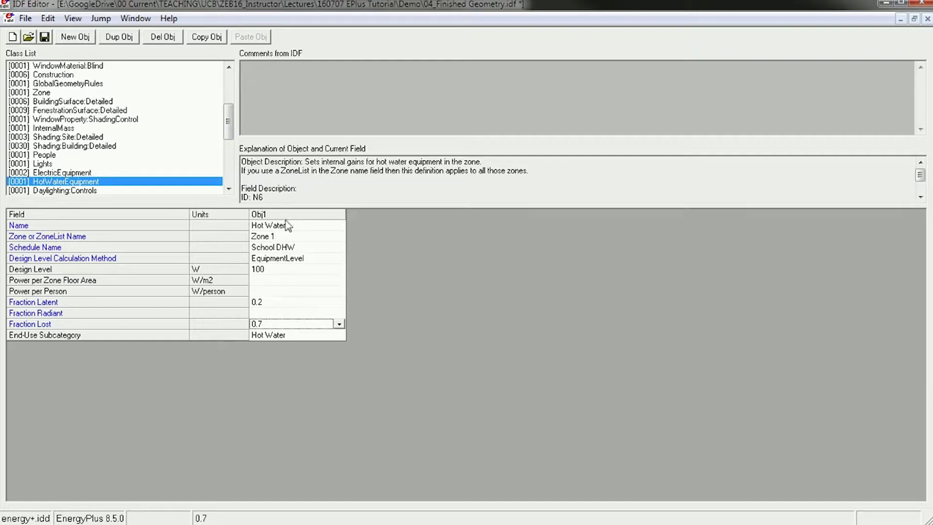
Revisit the 100 W Design Level, Calculation Method and Schedule Name fields
click(294, 268)
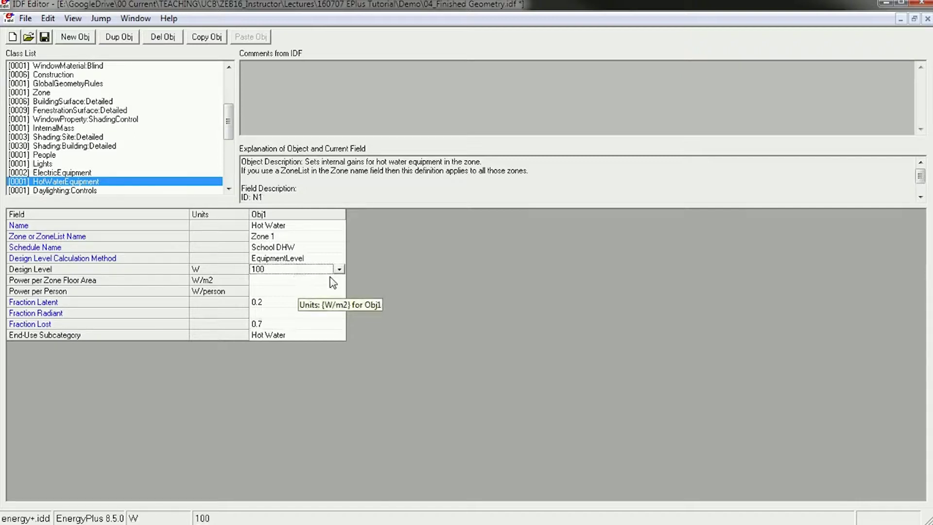
click(272, 259)
click(273, 249)
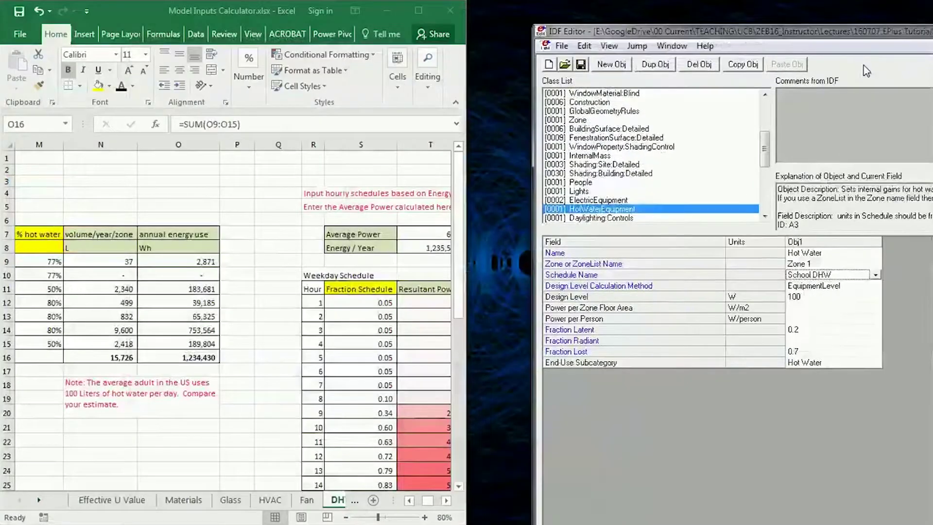
Place the IDF Editor window on the right half of the screen beside the spreadsheet
click(192, 358)
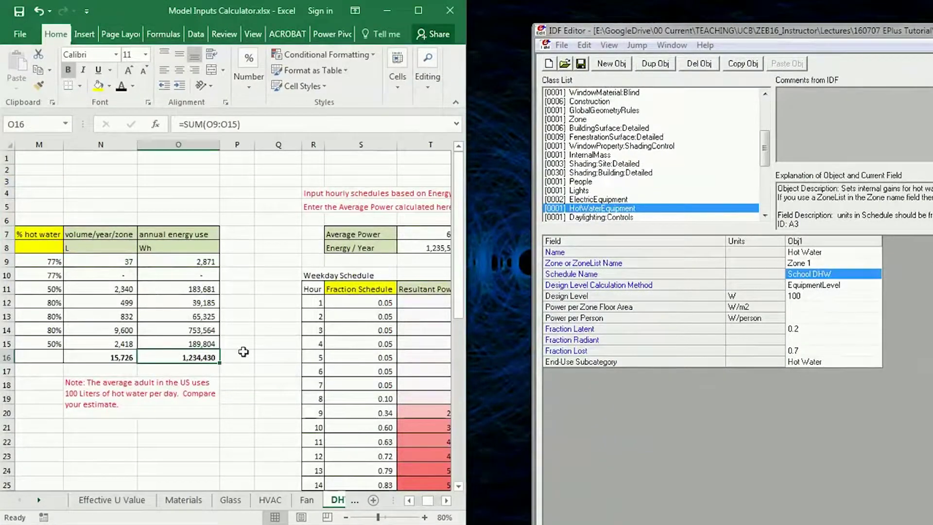
drag(789, 35, 756, 12)
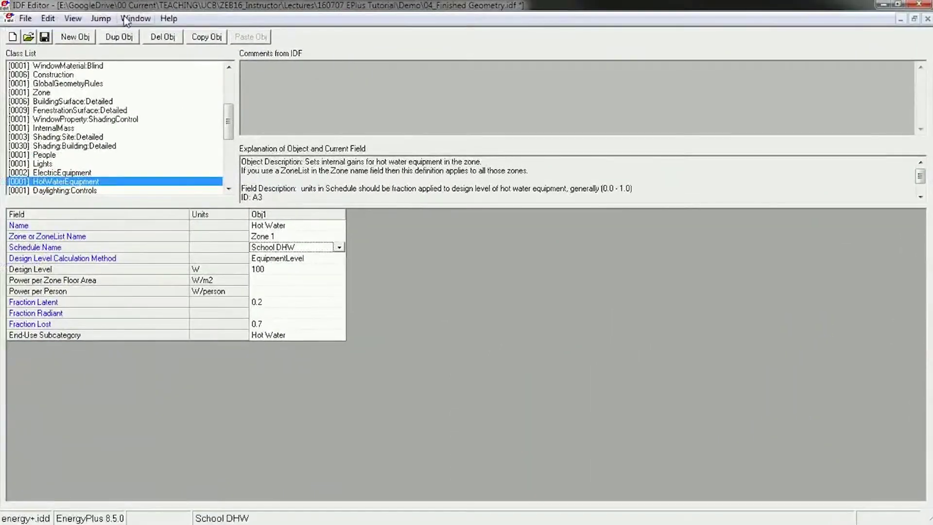
drag(134, 9, 559, 29)
drag(698, 22, 932, 22)
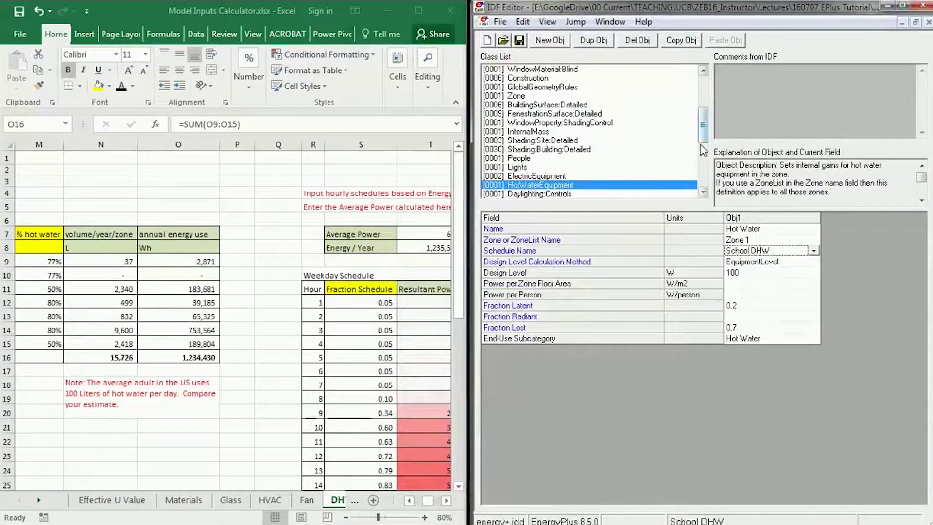
drag(706, 129, 707, 92)
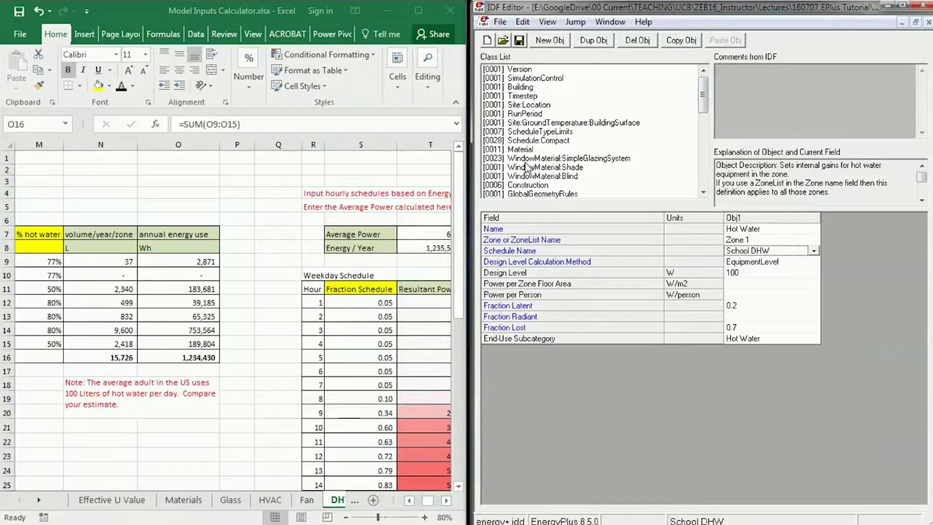
Show Schedule:Compact objects and widen the School DHW column to read its 0.1 fractions and 07:00 times
click(545, 141)
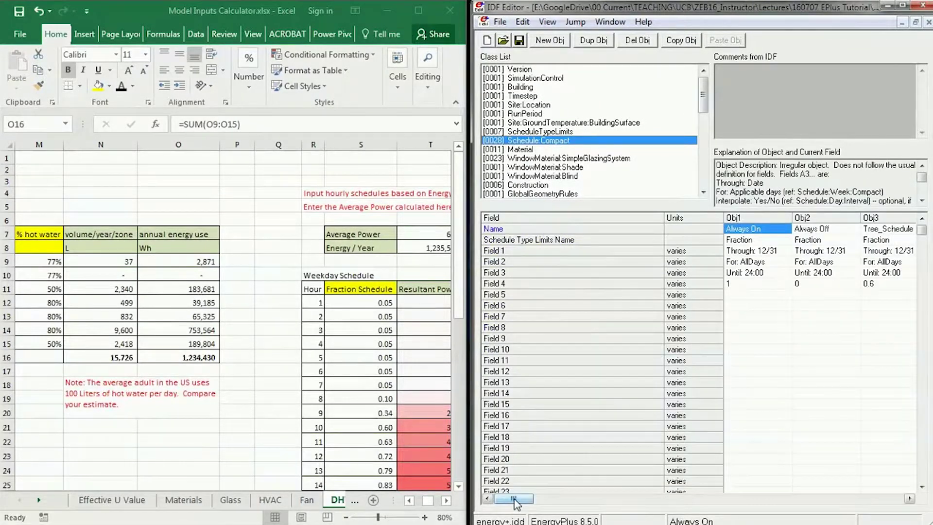
drag(515, 503, 528, 503)
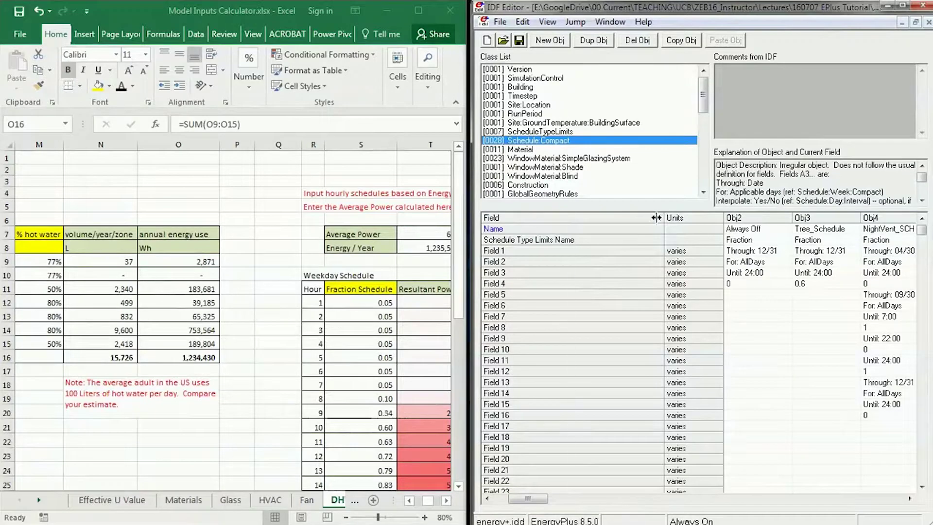
drag(657, 217, 528, 214)
click(910, 499)
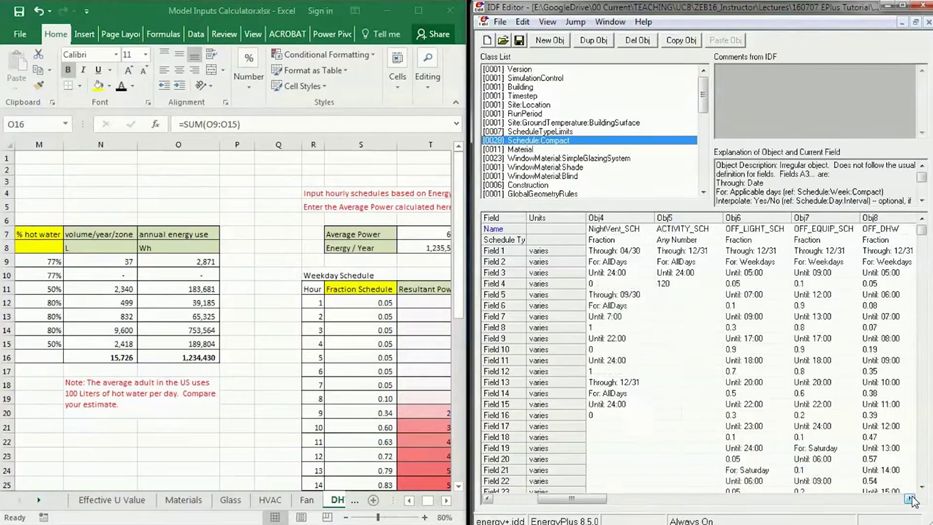
click(910, 498)
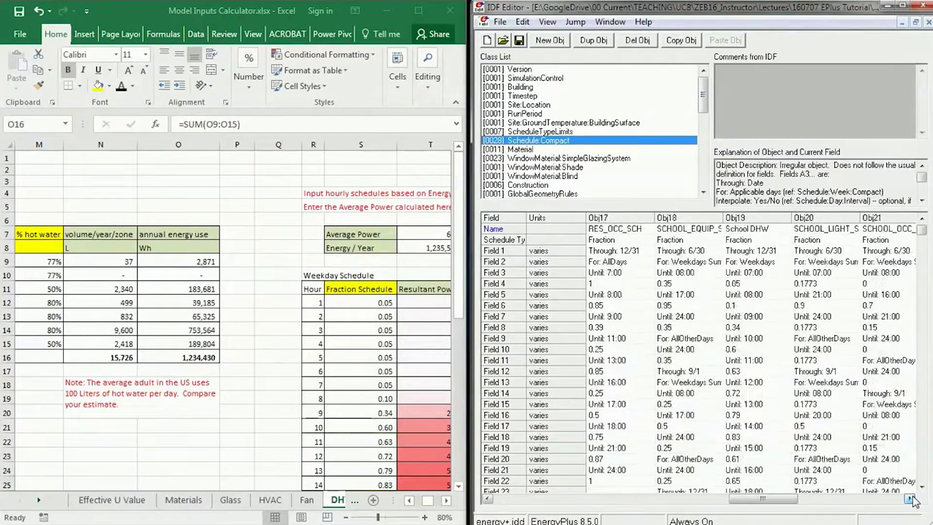
click(758, 220)
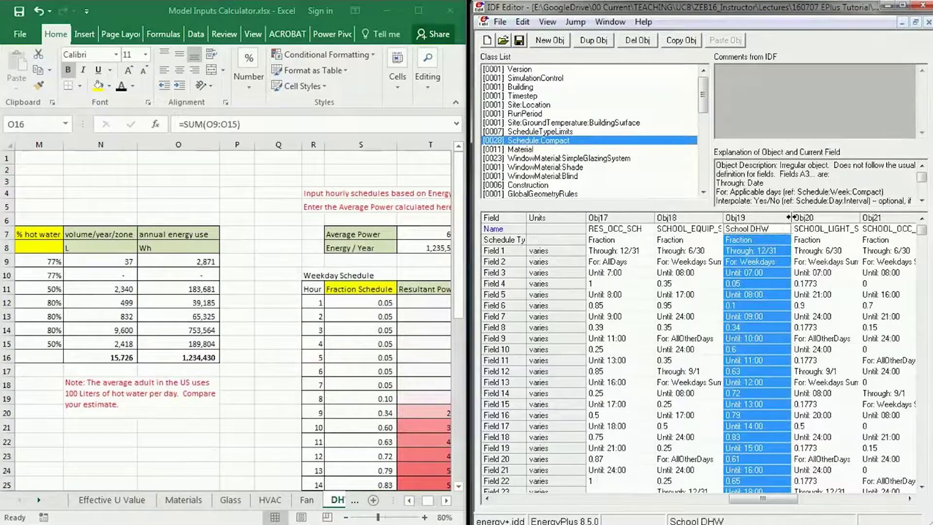
drag(790, 218, 839, 217)
click(780, 306)
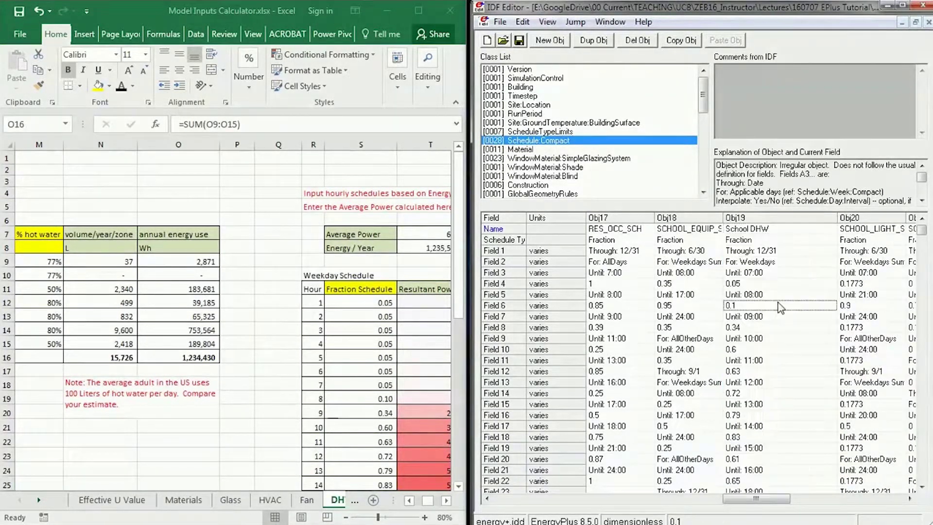
click(747, 276)
click(923, 487)
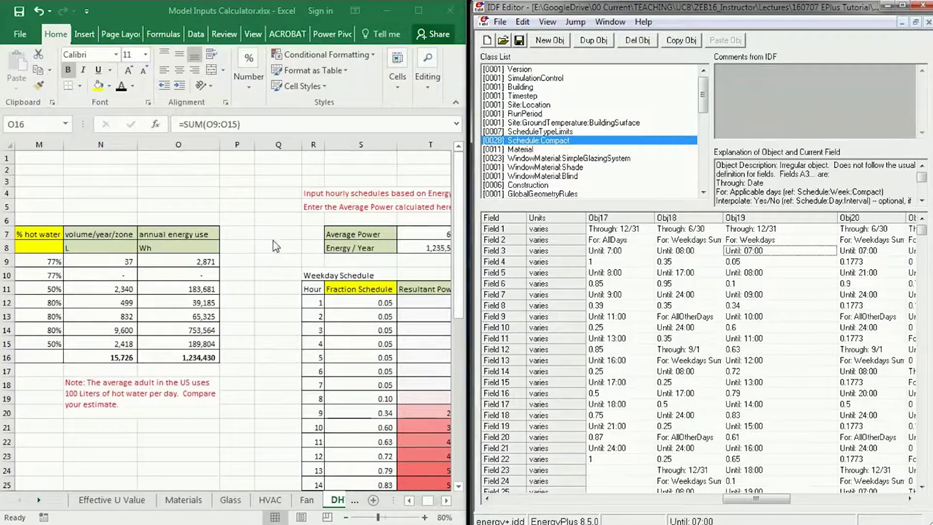
key(alt+Tab)
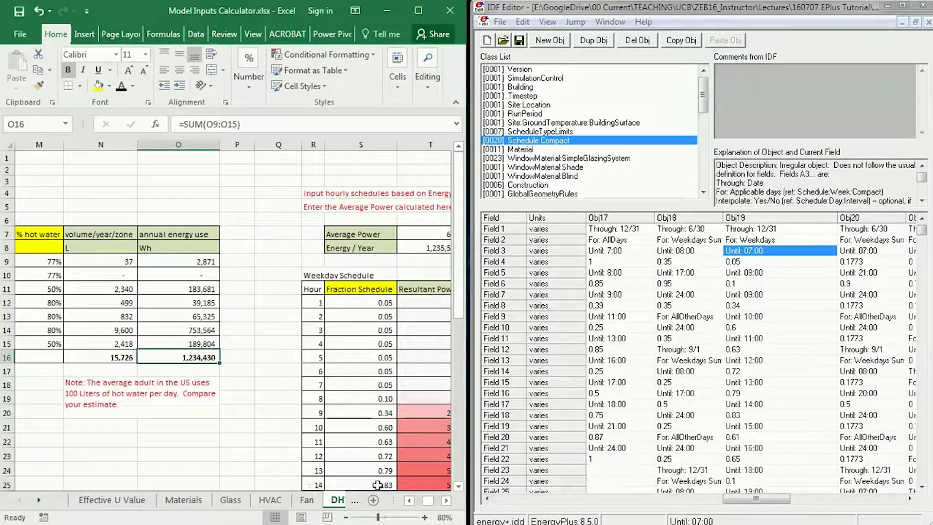
click(446, 501)
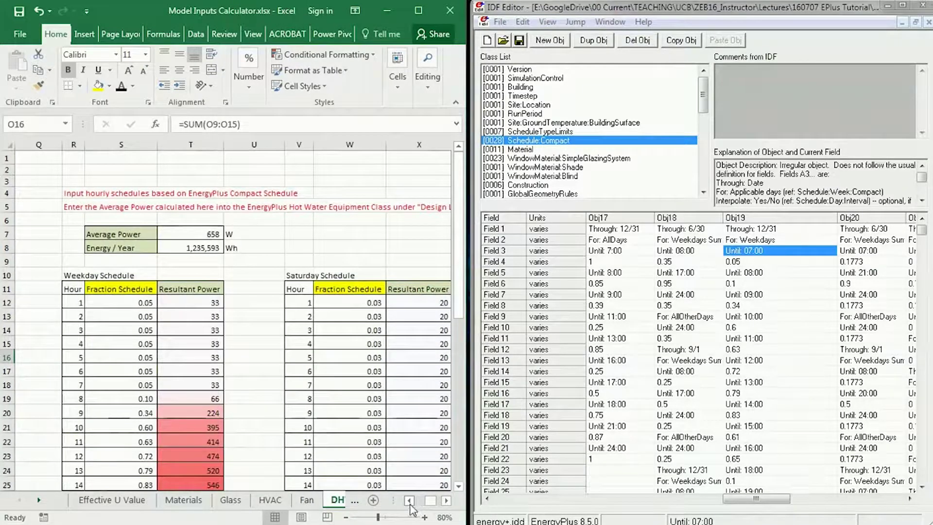
scroll(214, 372, down, 2)
scroll(214, 373, down, 1)
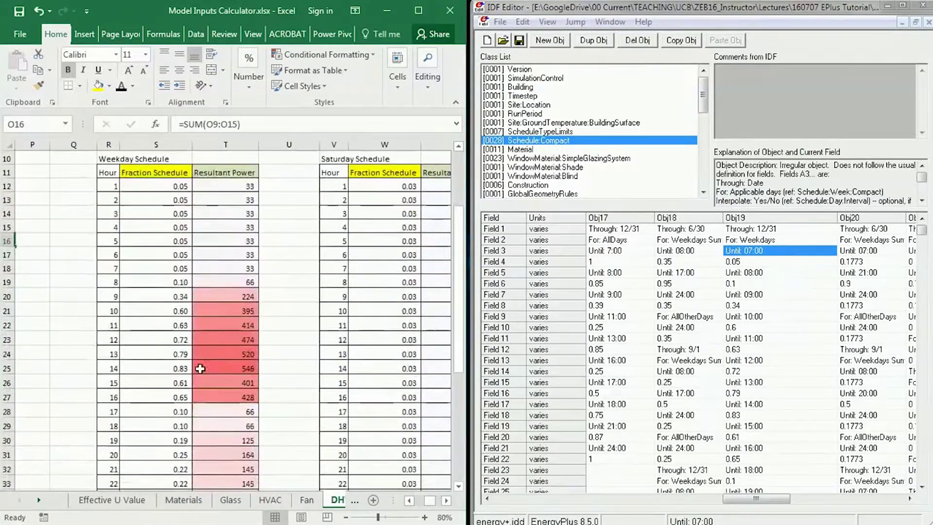
click(142, 185)
click(109, 184)
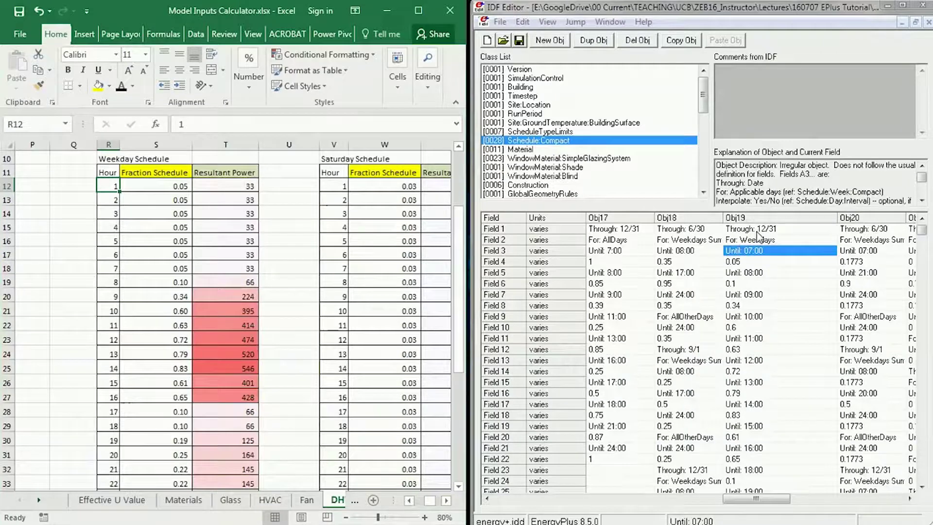
click(922, 219)
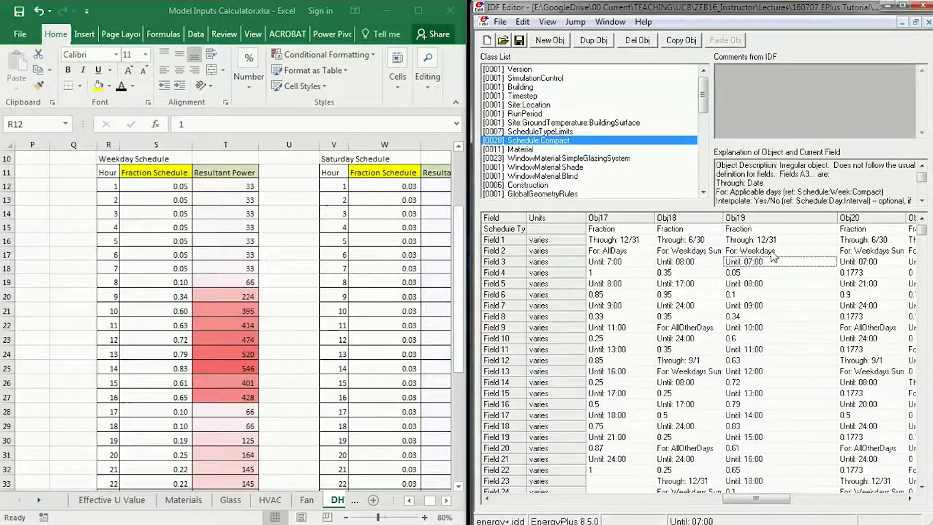
click(733, 275)
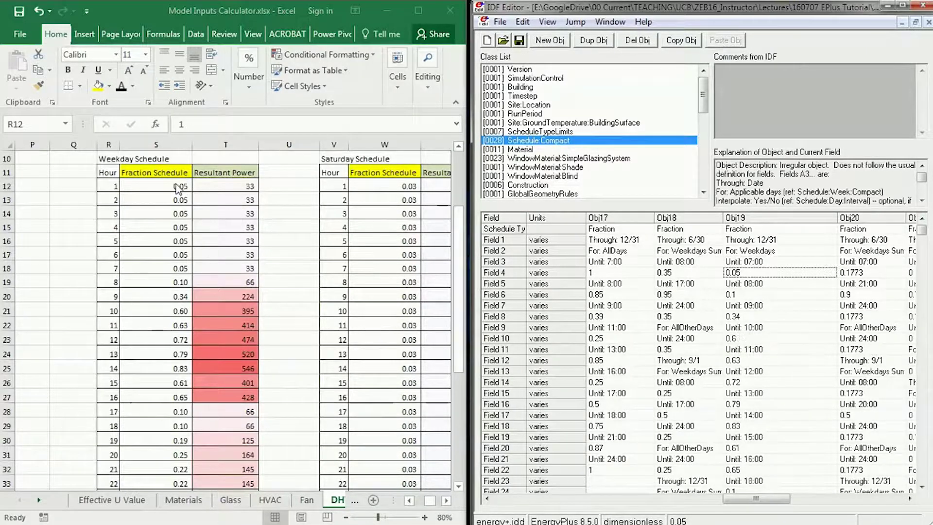
click(109, 187)
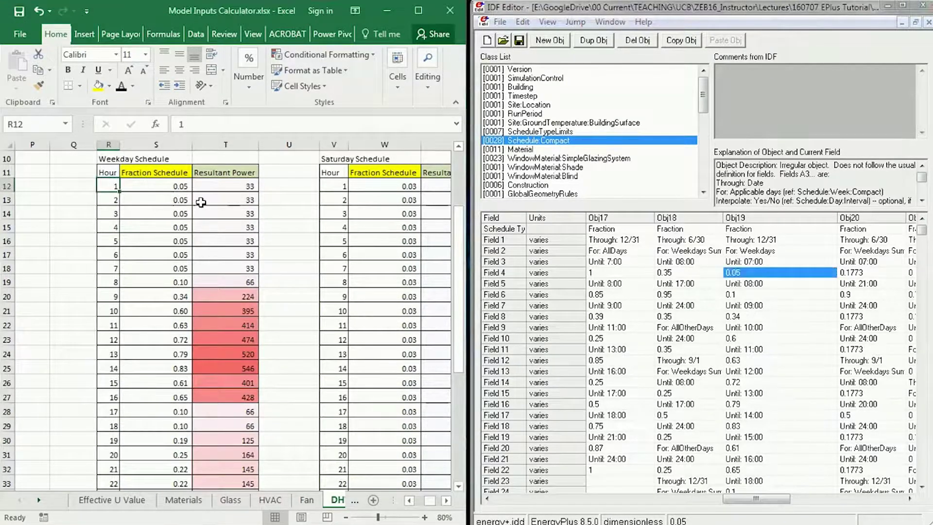
click(172, 185)
drag(172, 185, 158, 268)
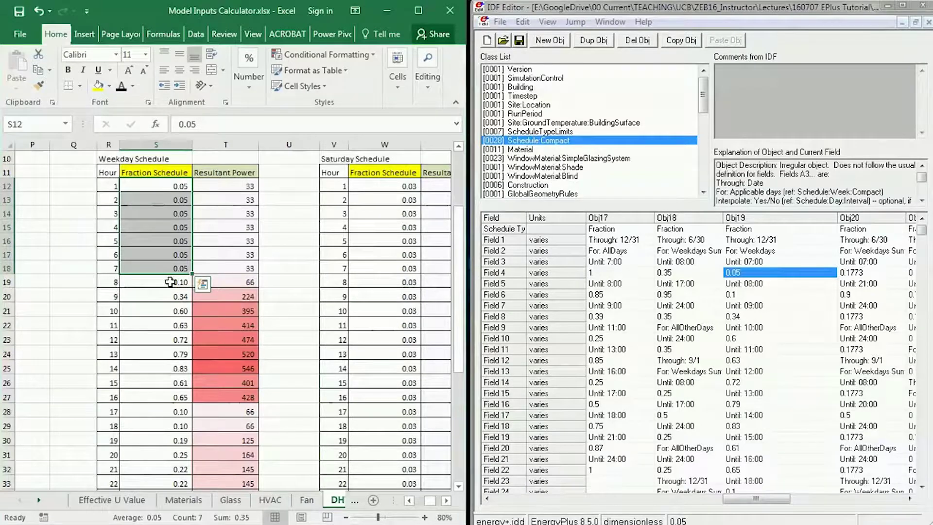
click(170, 282)
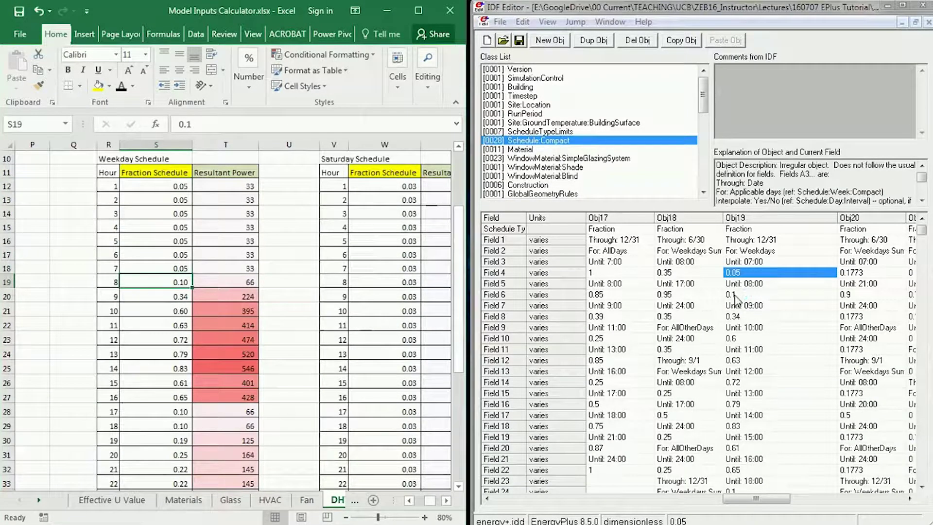
click(174, 297)
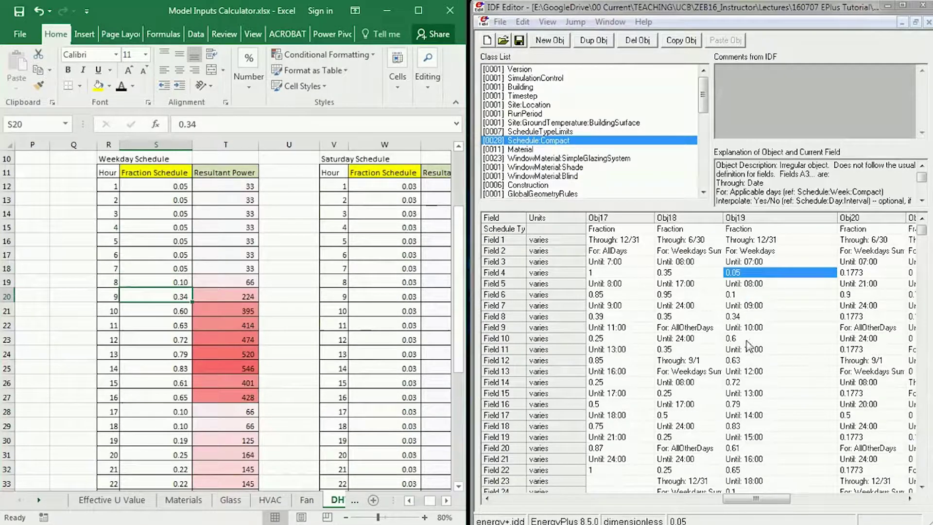
click(178, 309)
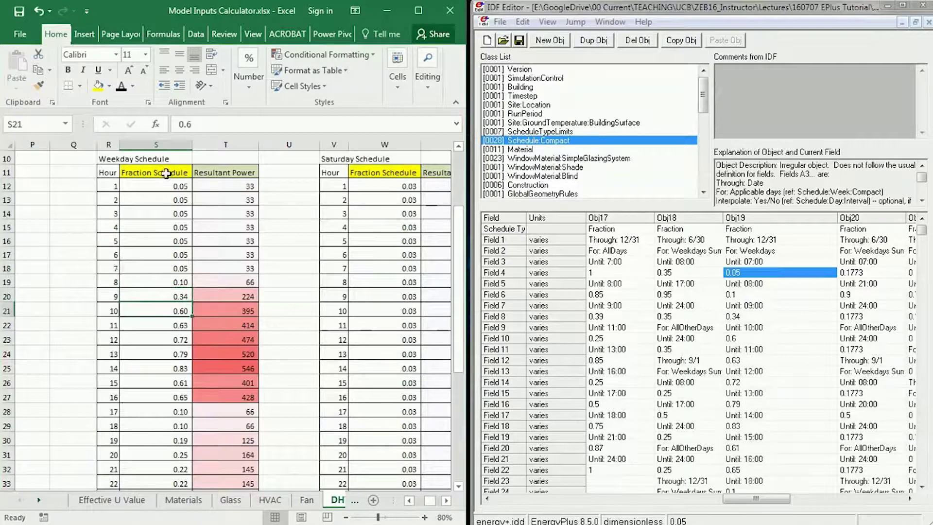
scroll(164, 433, down, 3)
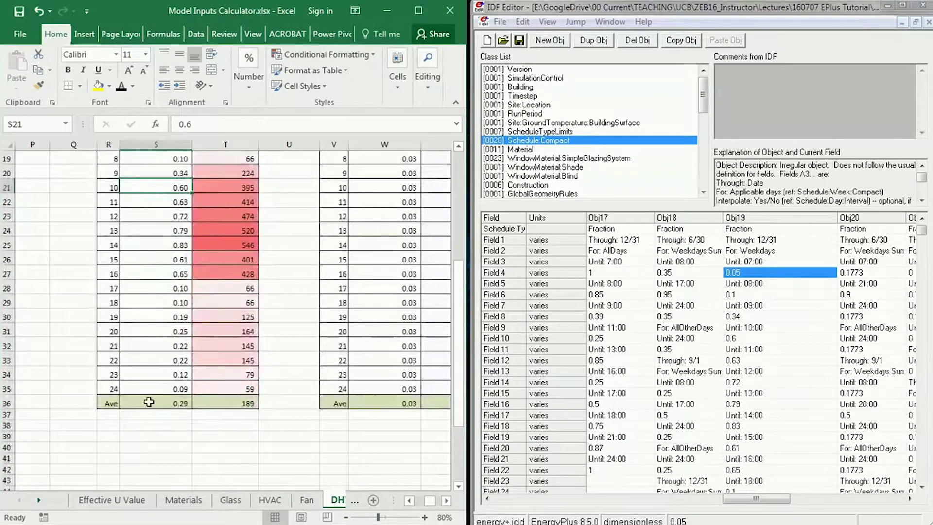
scroll(191, 189, up, 3)
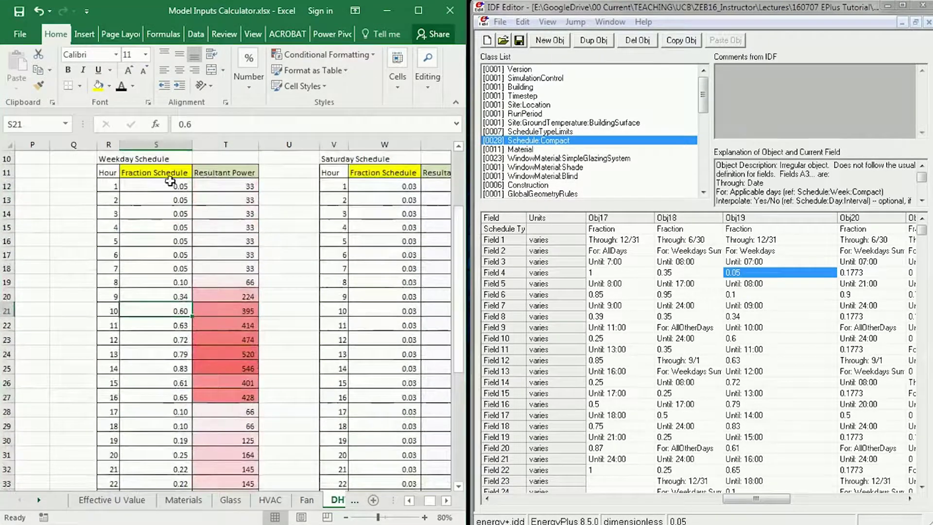
scroll(162, 411, down, 1)
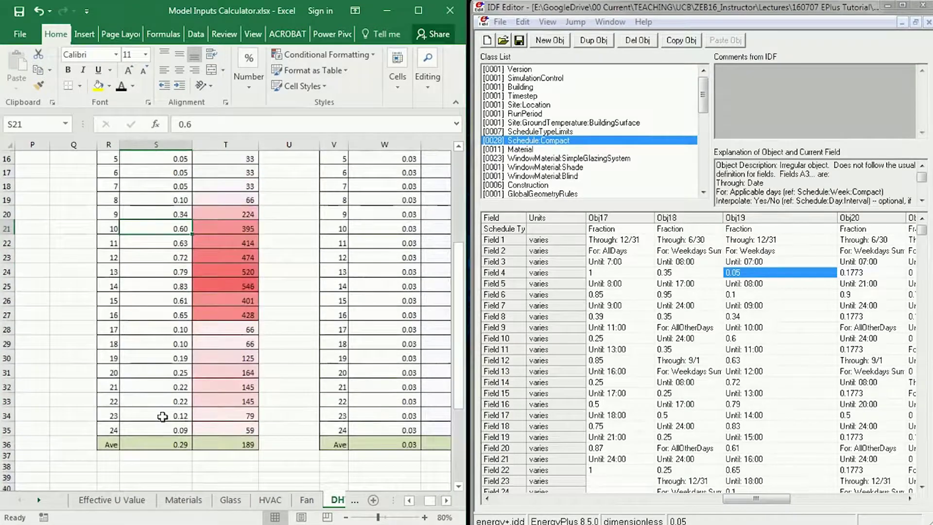
scroll(163, 417, up, 1)
click(109, 200)
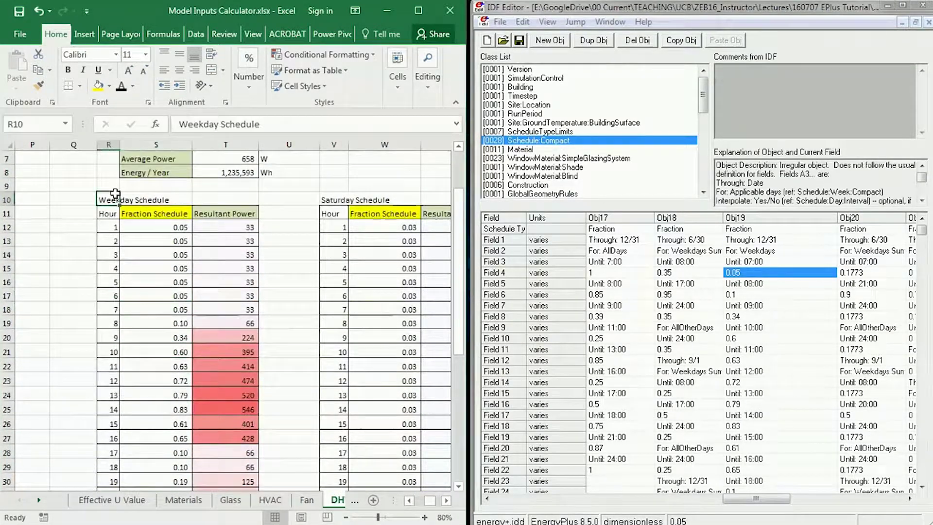
click(752, 306)
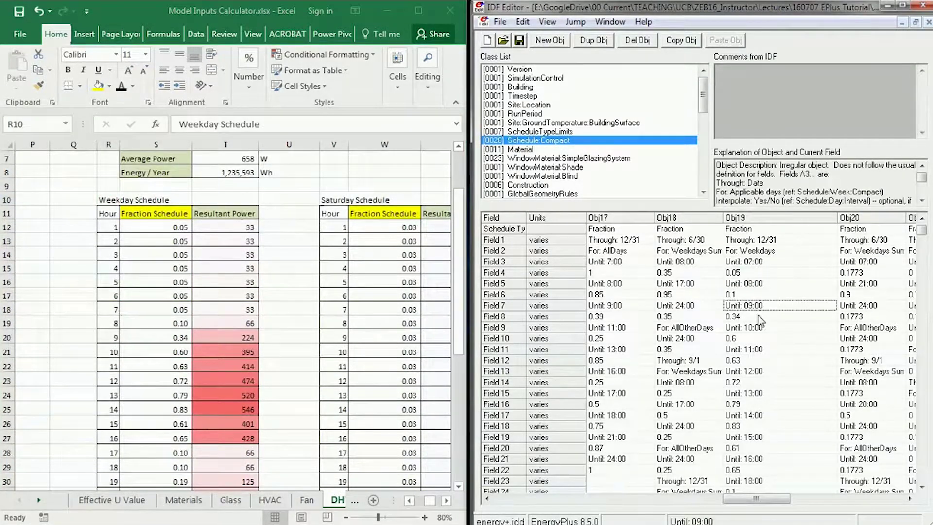
scroll(761, 318, down, 1)
scroll(761, 320, down, 5)
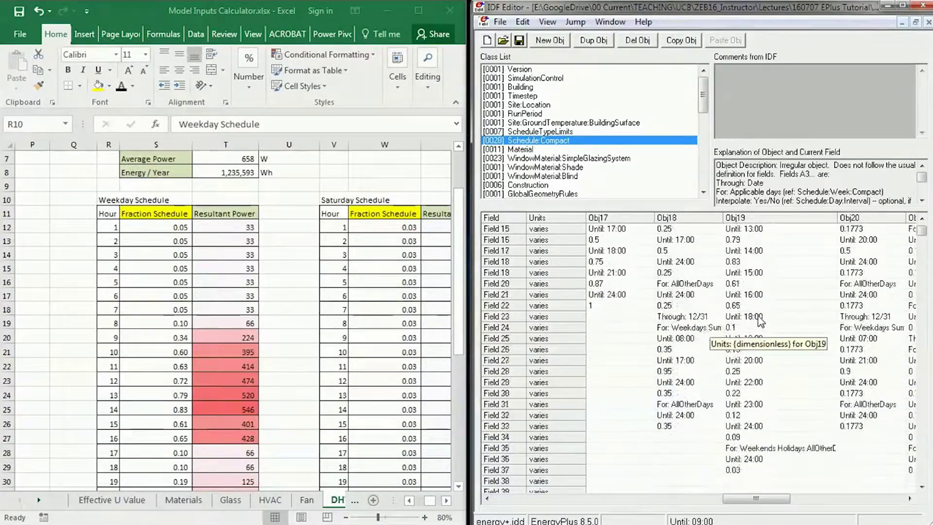
scroll(760, 322, down, 1)
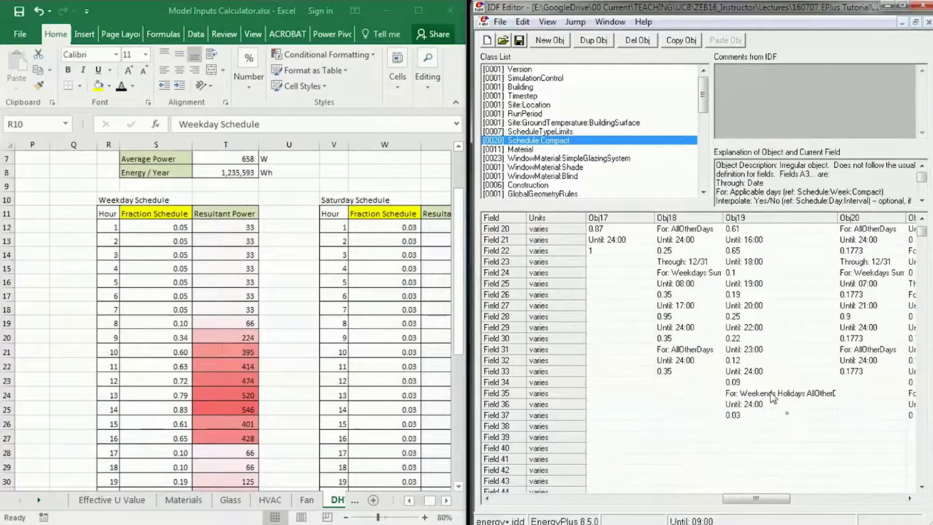
click(755, 394)
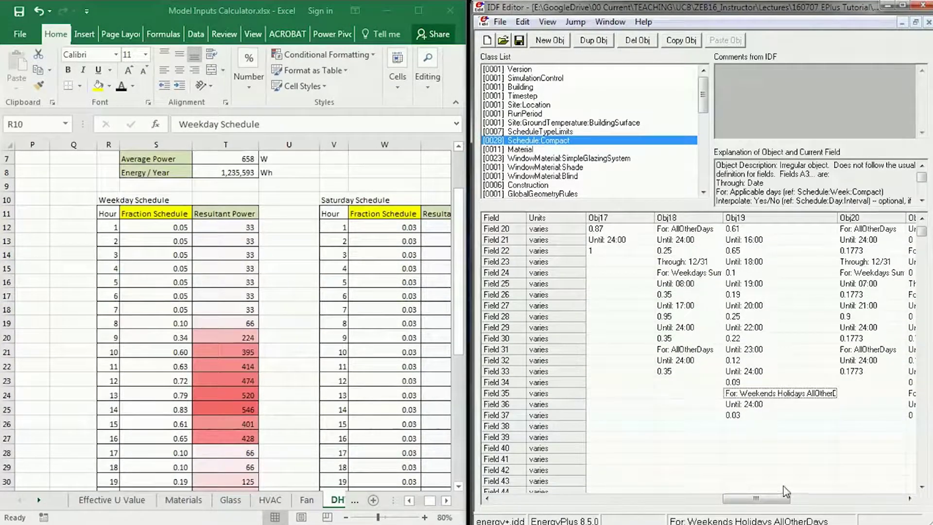
click(747, 417)
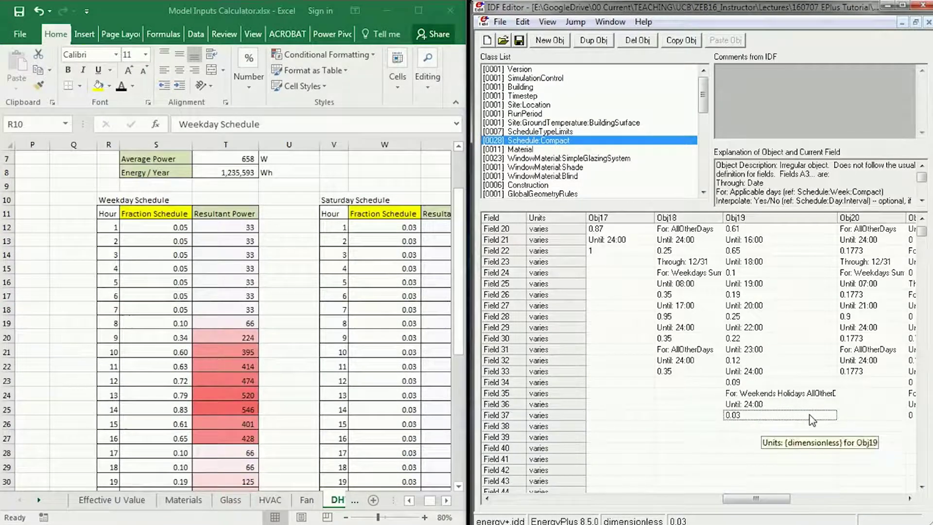
click(447, 500)
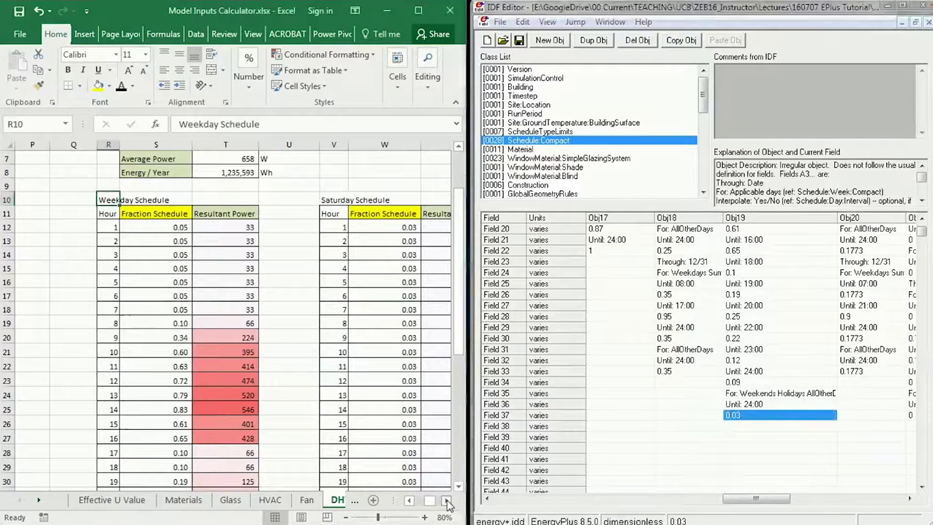
scroll(447, 501, right, 3)
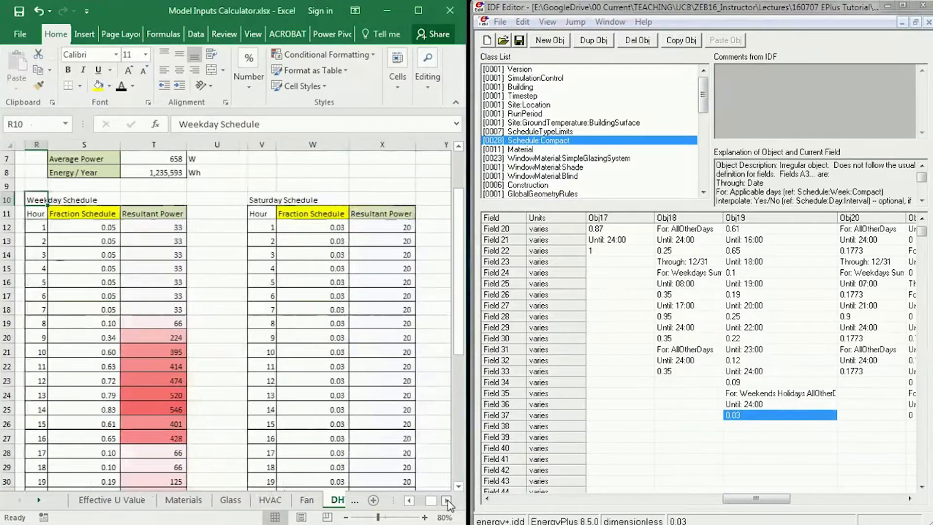
click(295, 226)
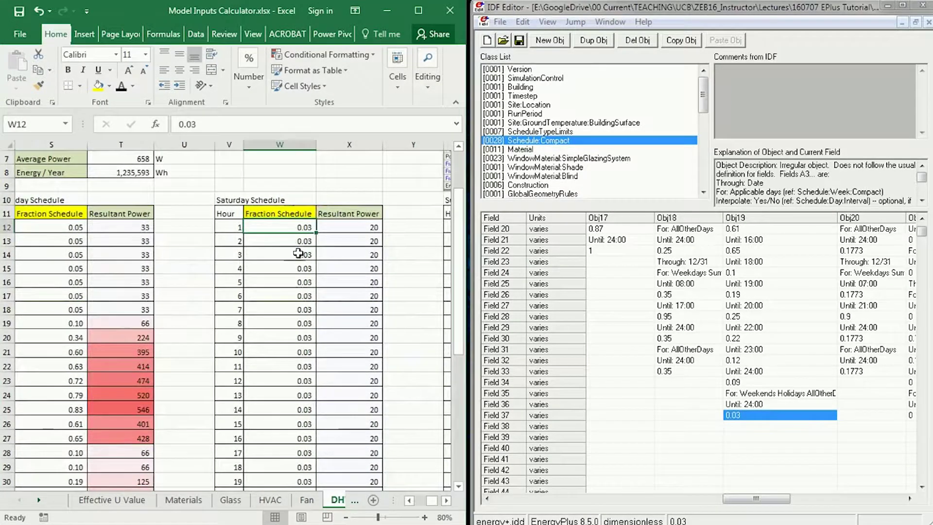
scroll(300, 272, down, 3)
scroll(302, 343, up, 4)
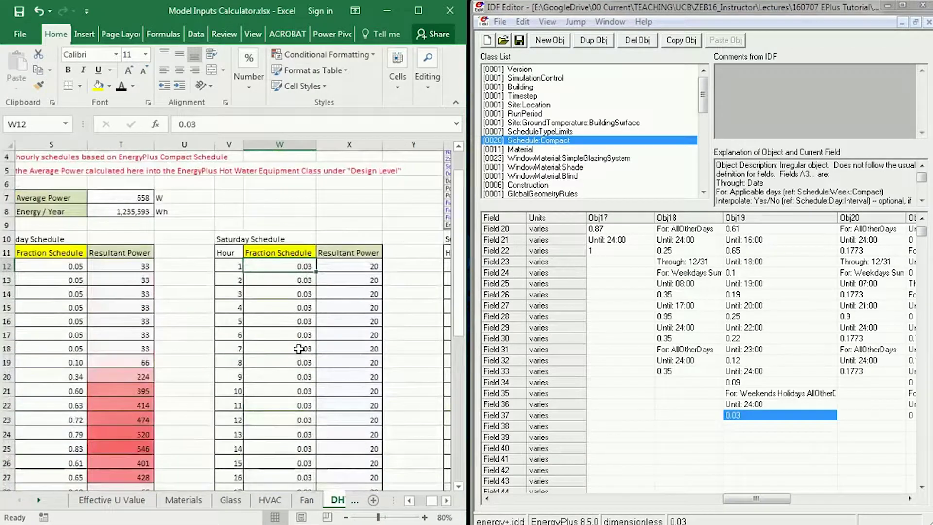
scroll(444, 500, right, 5)
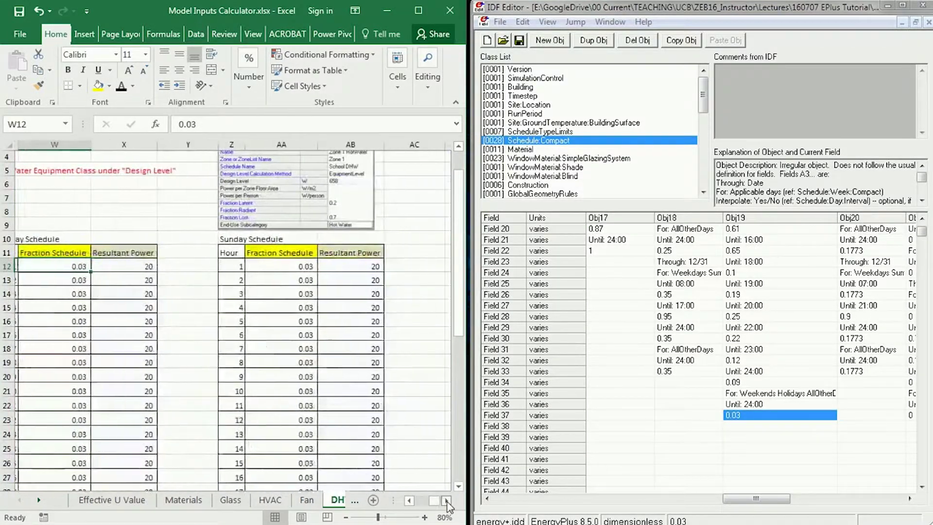
click(204, 264)
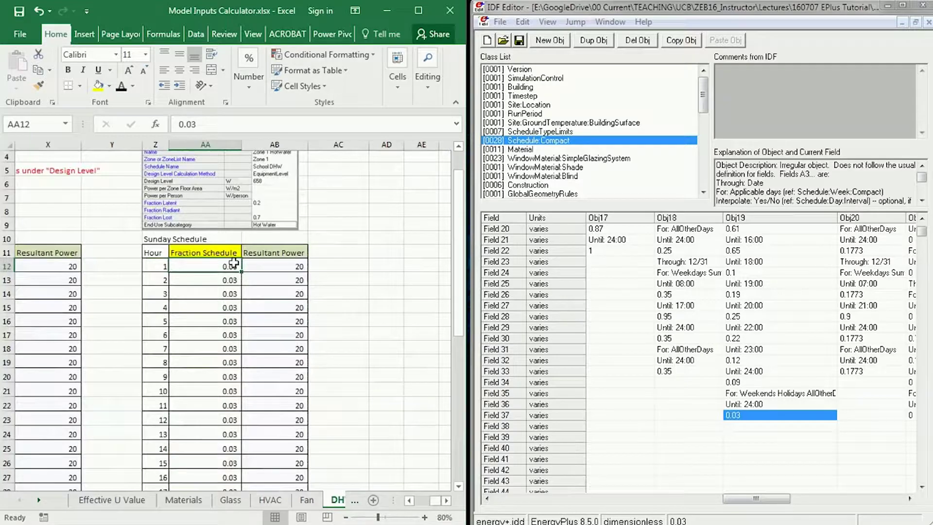
scroll(233, 292, down, 5)
scroll(240, 368, up, 6)
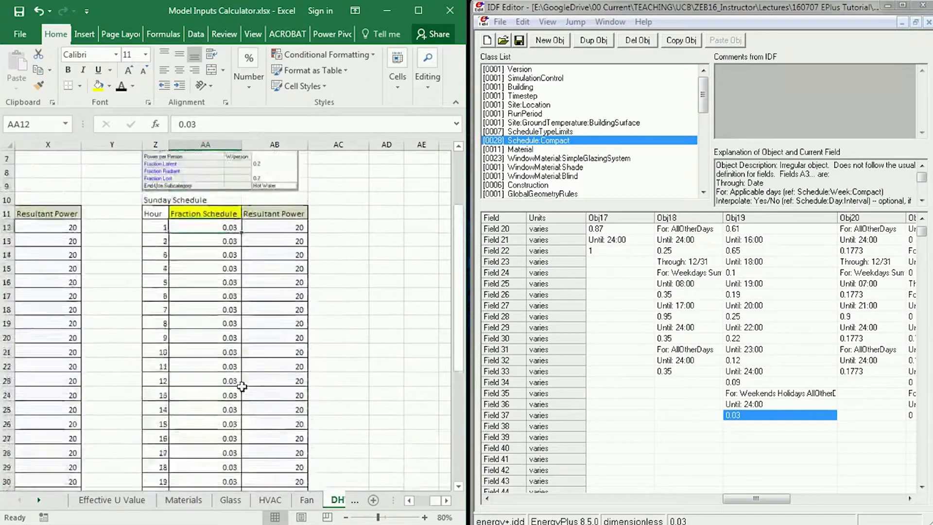
scroll(409, 500, left, 5)
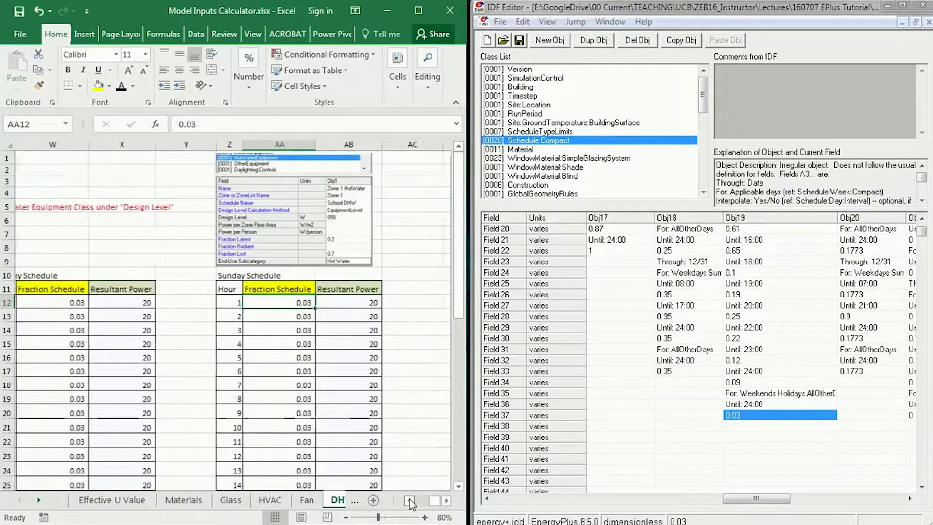
click(418, 11)
Zoom the DHW Energy sheet out and inspect the weekday average fraction in S36
scroll(443, 354, down, 4)
scroll(444, 353, up, 3)
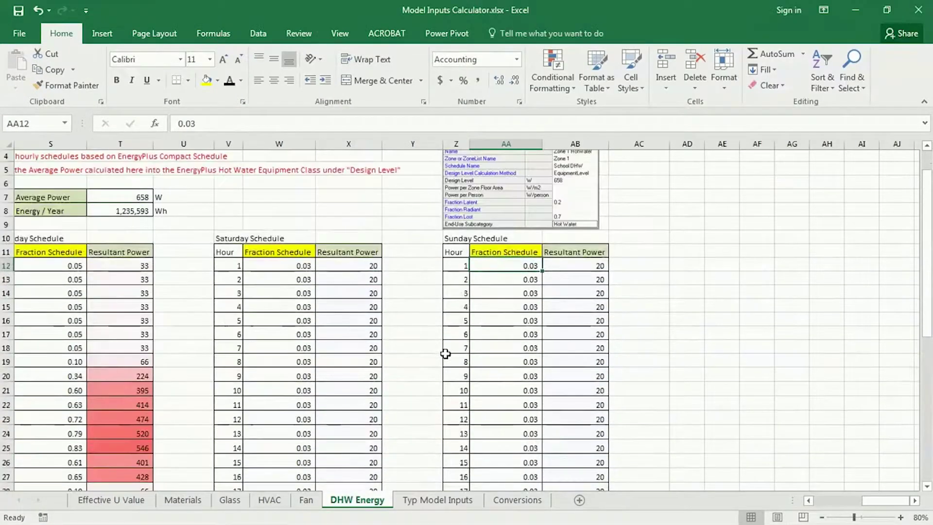
click(810, 501)
click(809, 501)
click(809, 500)
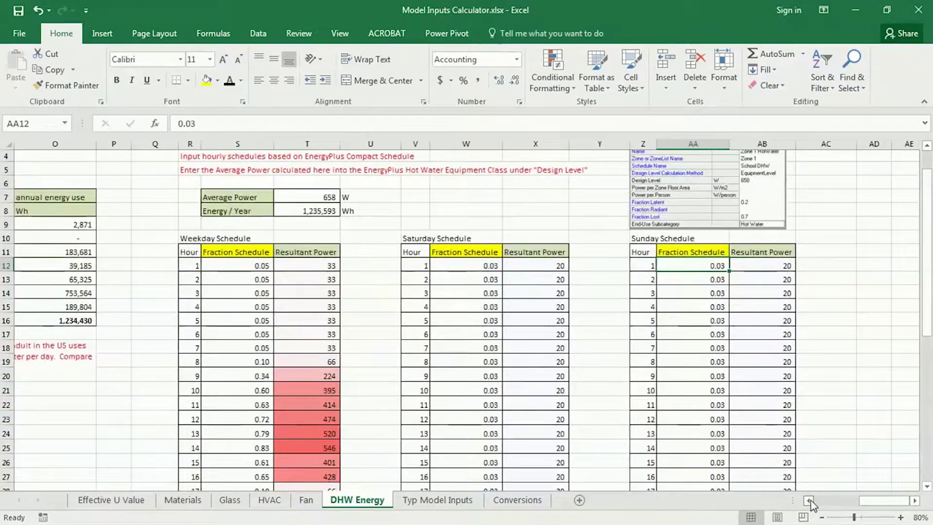
click(822, 517)
click(822, 517)
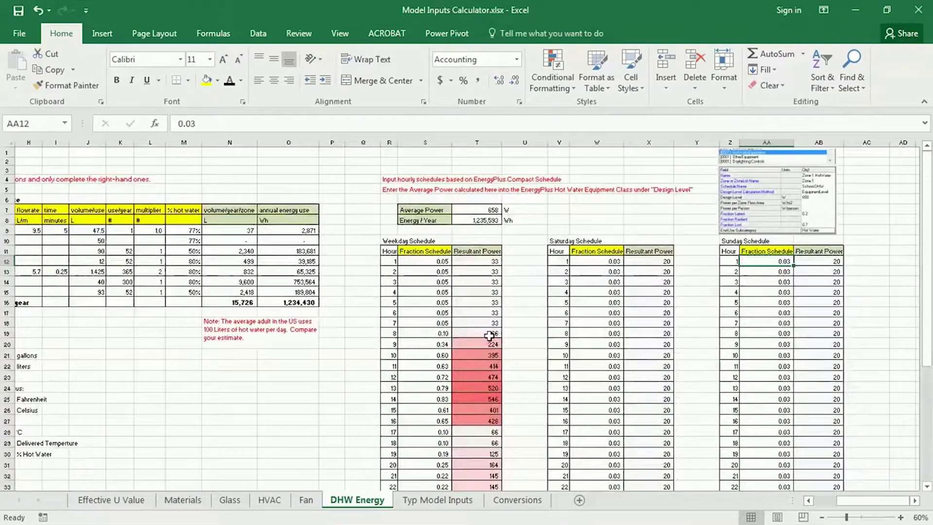
scroll(513, 303, down, 3)
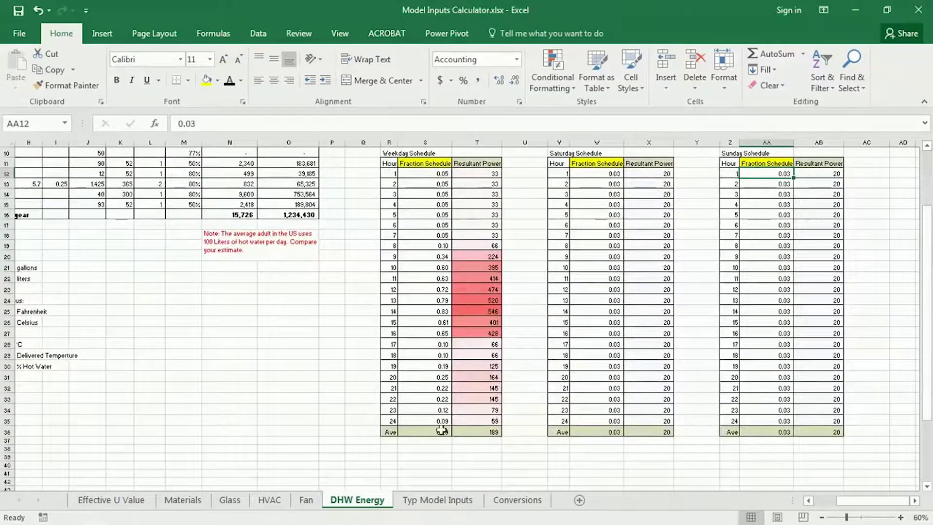
click(442, 431)
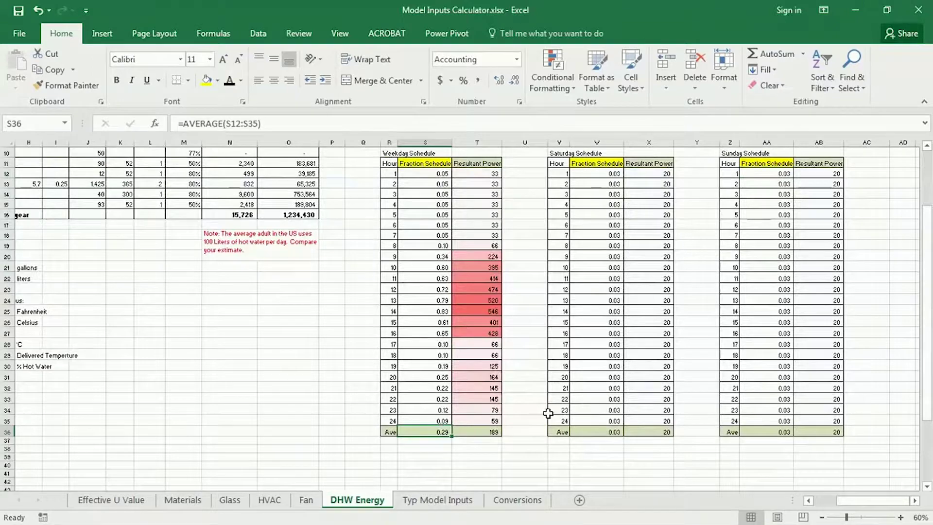
scroll(548, 413, up, 3)
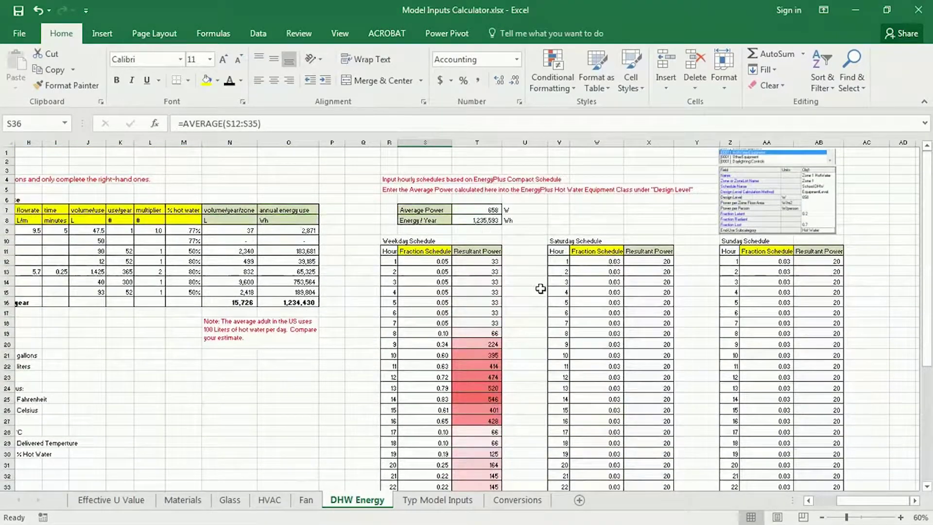
Open T7's Average Power formula and examine its weighted weekly schedule average part
click(484, 209)
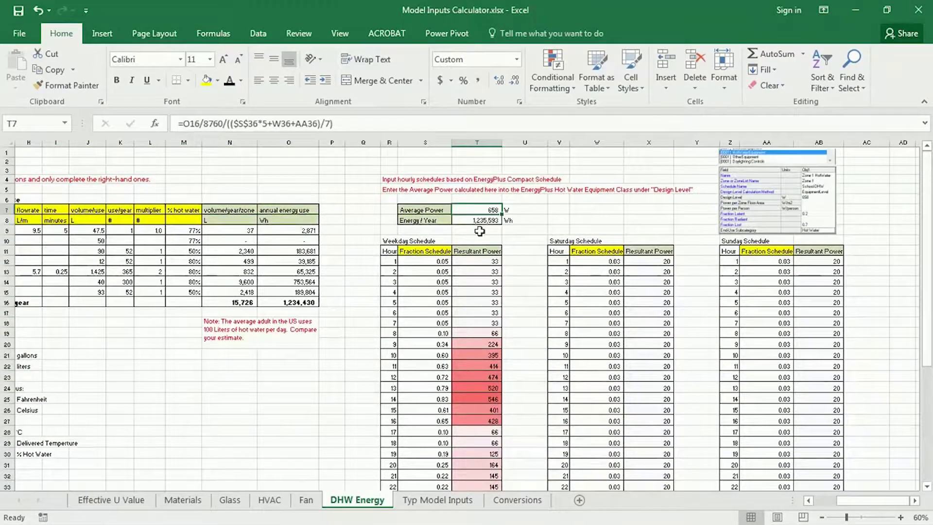
click(347, 128)
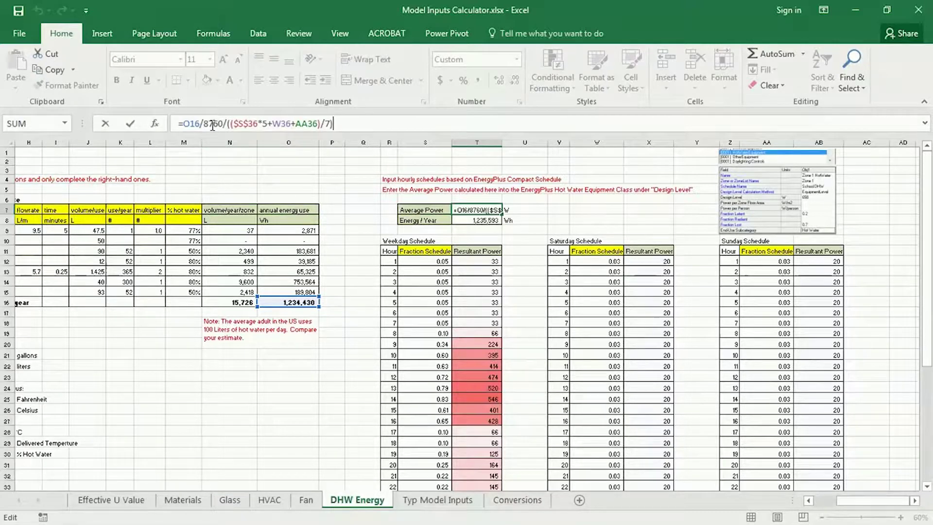
drag(205, 124, 323, 117)
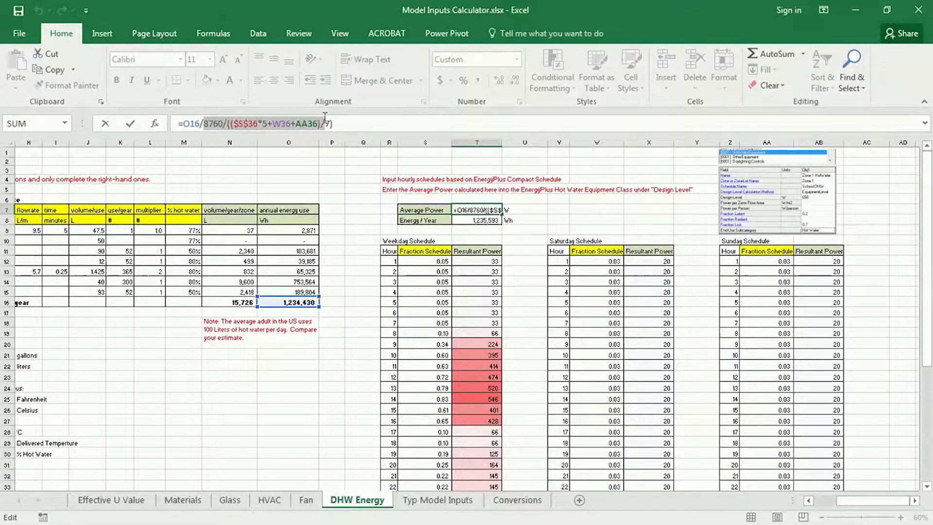
click(336, 124)
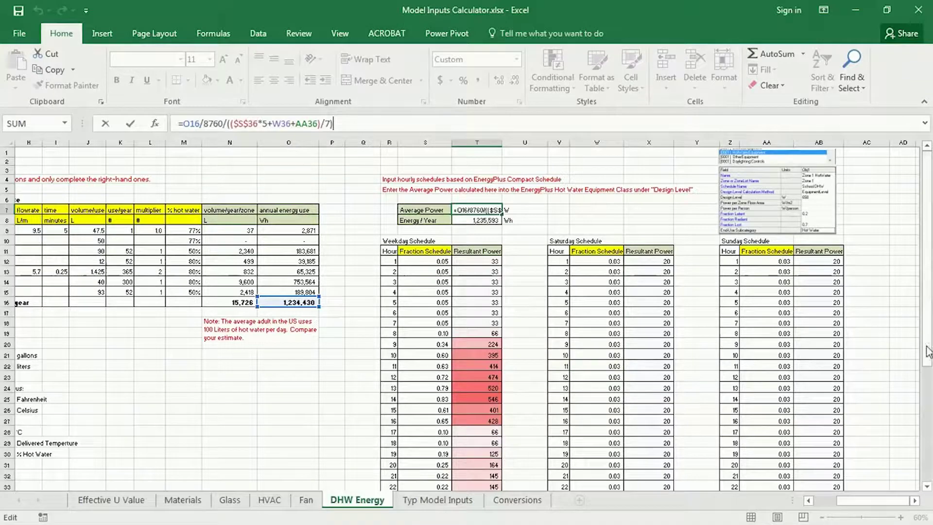
drag(929, 351, 927, 366)
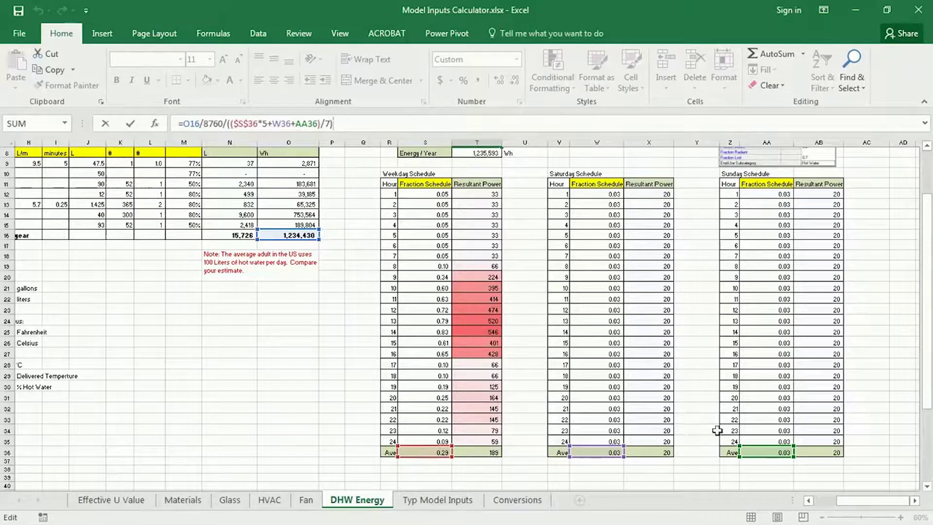
drag(911, 384, 912, 340)
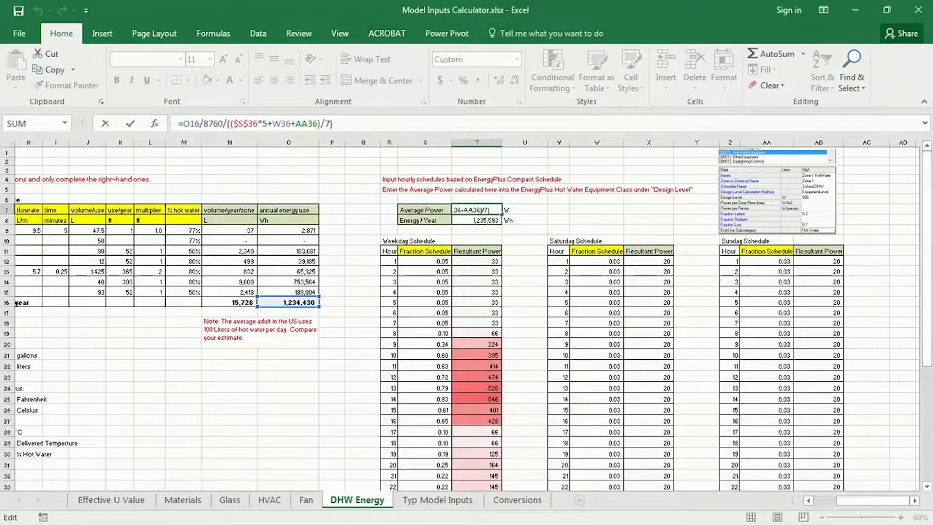
Confirm the Average Power formula and recommit T8's Energy / Year formula to 1,235,593.27 Wh
key(Return)
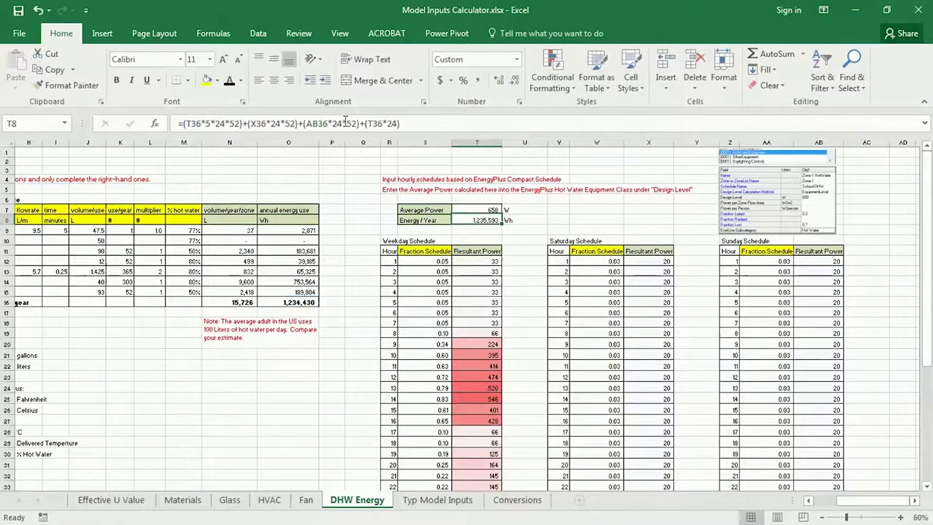
key(Up)
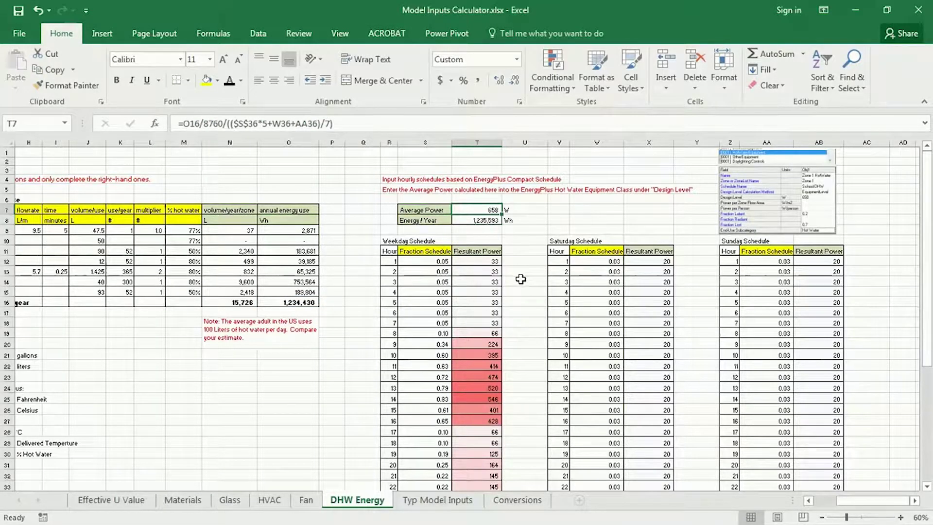
click(474, 221)
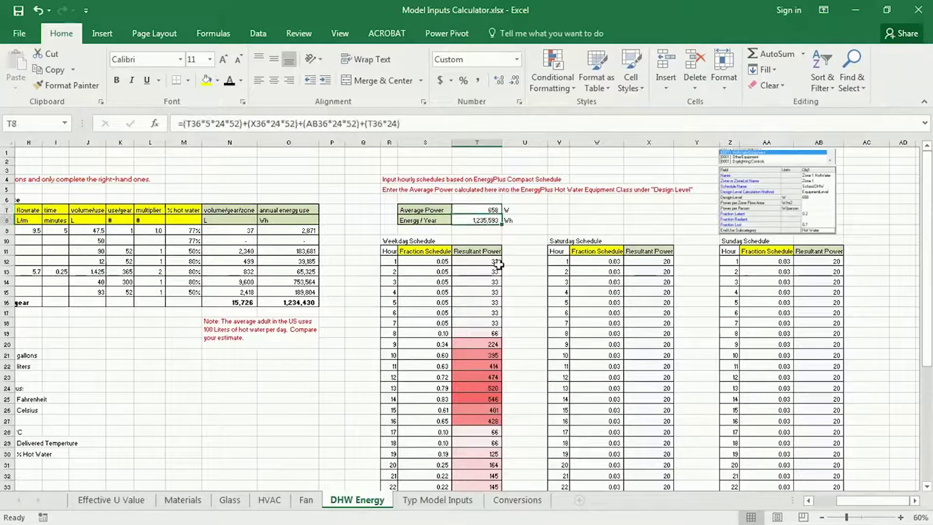
click(454, 119)
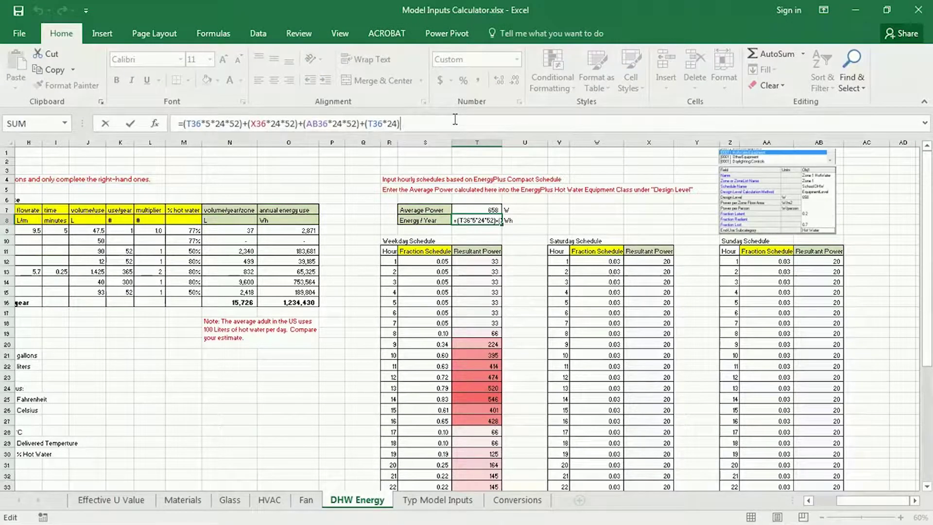
key(Return)
Trace Energy / Year to the O16 annual total, return to T7, and shrink the workbook window
click(483, 221)
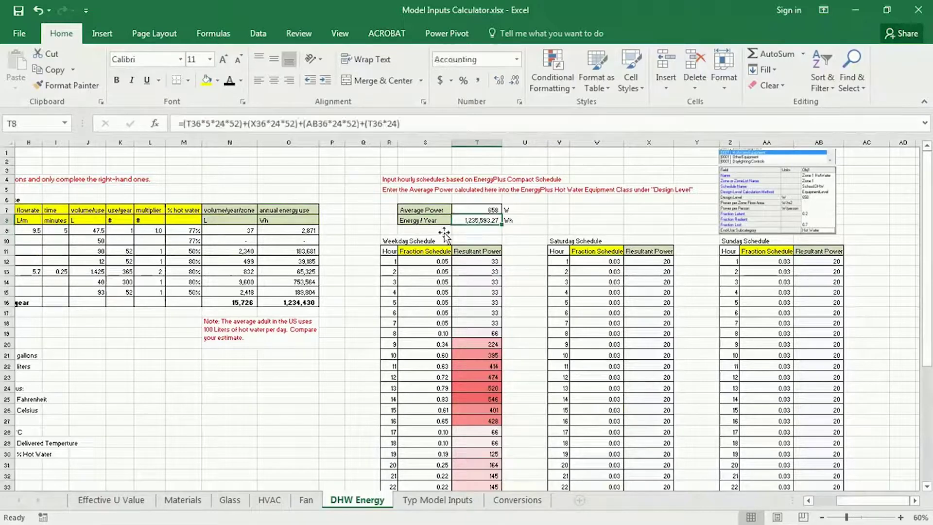
double_click(481, 221)
click(481, 222)
click(494, 210)
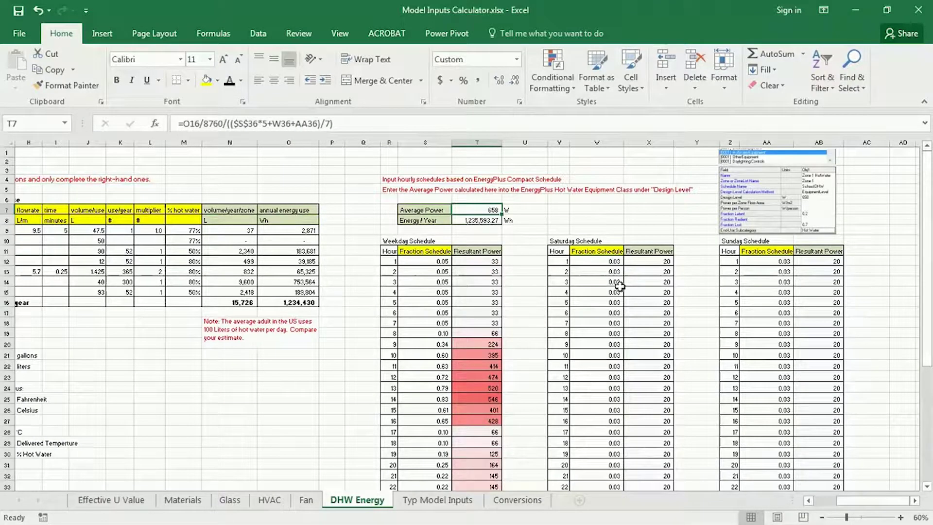
drag(340, 9, 133, 117)
Snap Excel left and set the HotWaterEquipment Design Level to 658 W
key(super+Left)
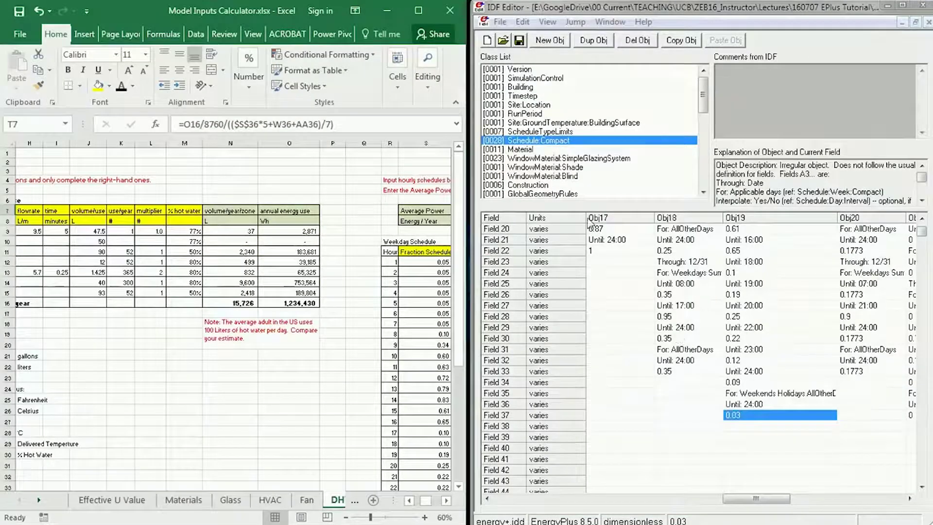
drag(703, 92, 703, 151)
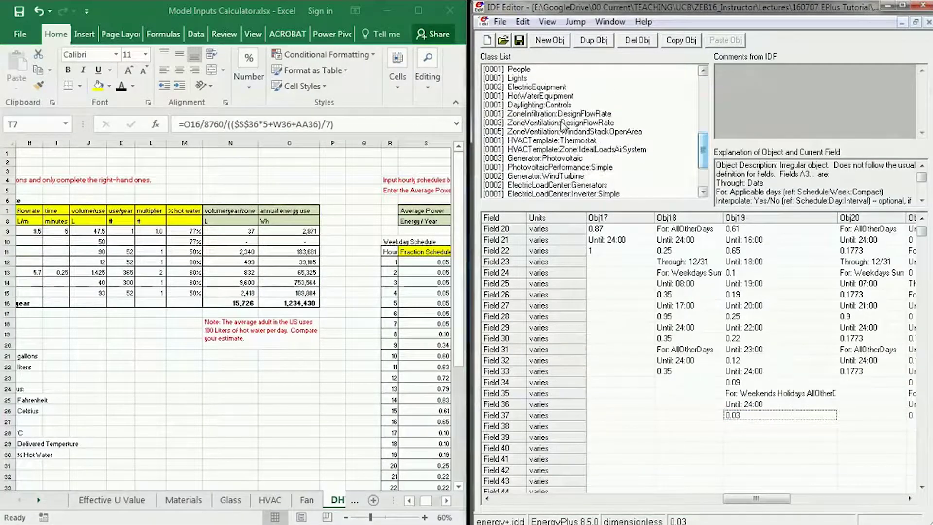
click(542, 97)
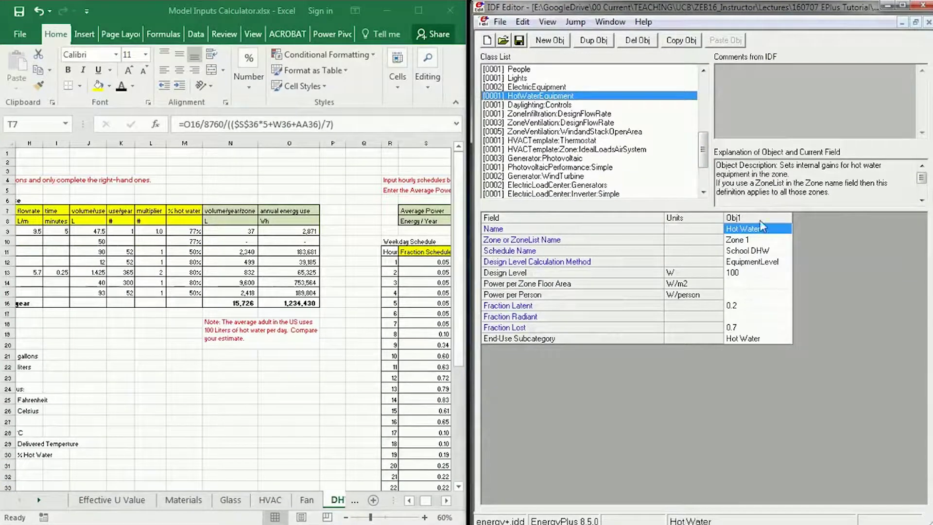
click(743, 273)
click(745, 273)
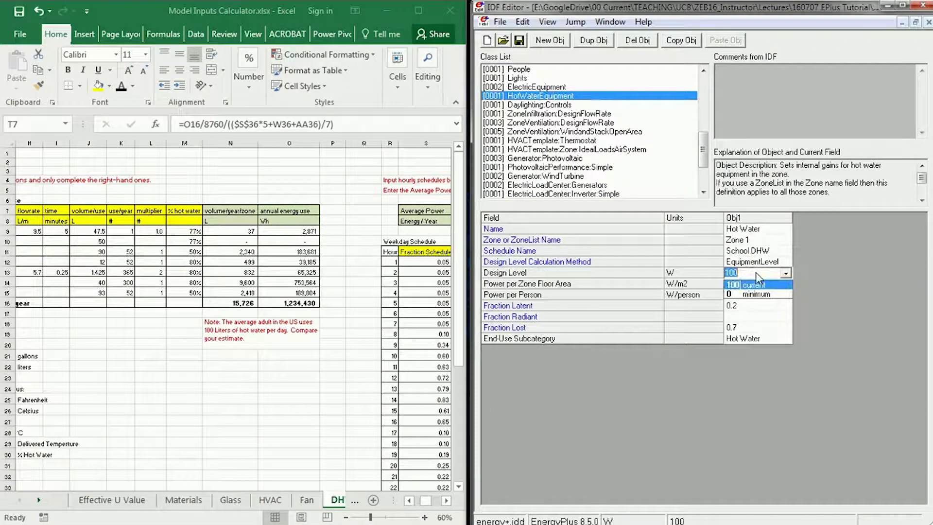
text(658)
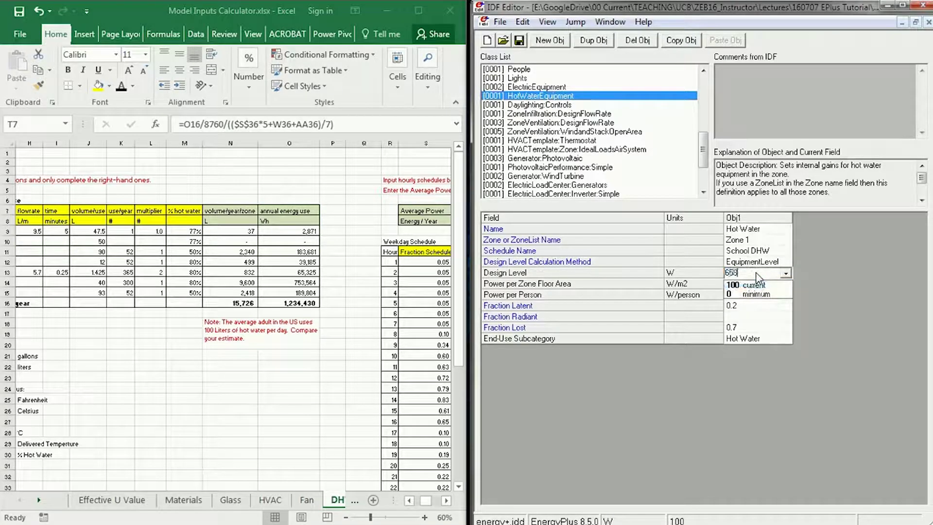
key(Return)
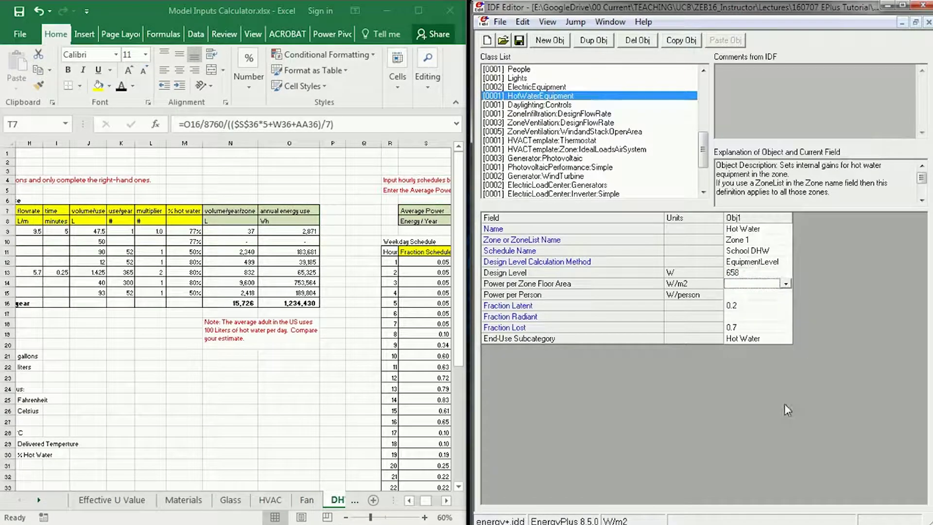
Bring the workbook back to full screen on the DHW Energy sheet
click(288, 180)
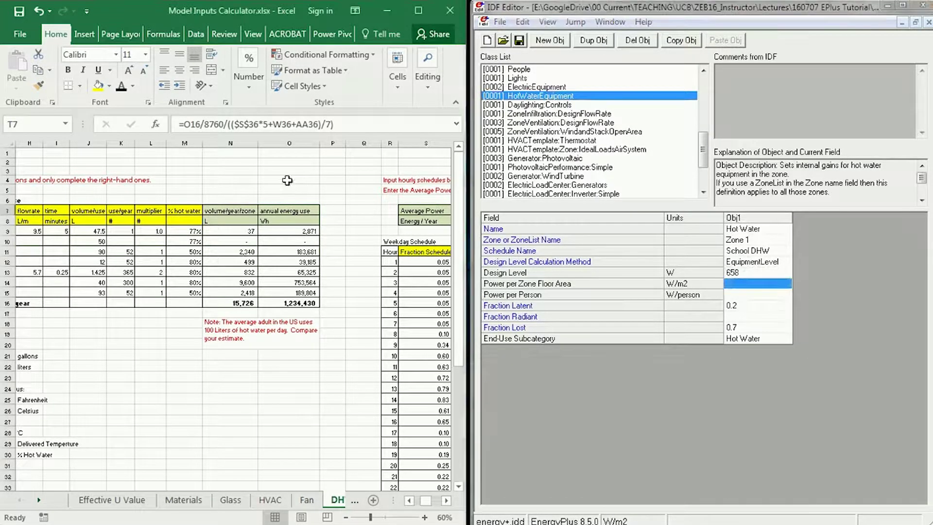
click(418, 11)
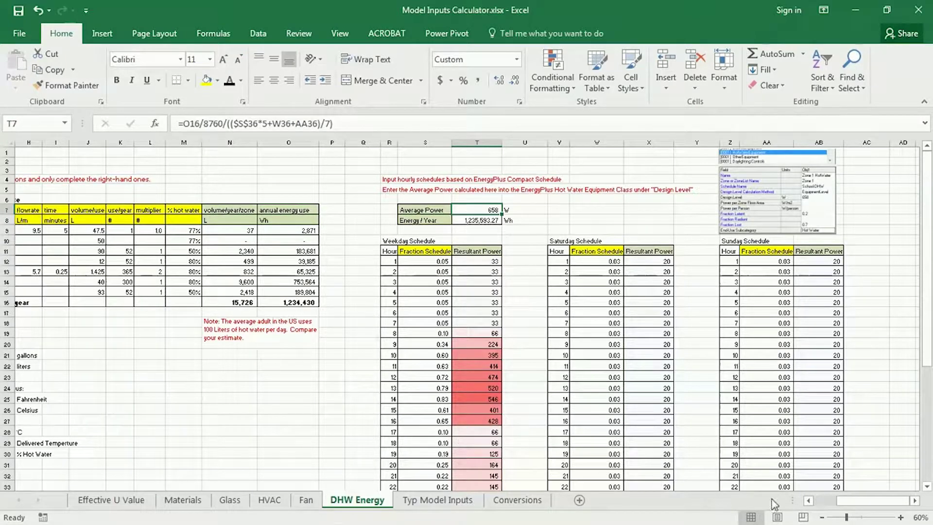
drag(875, 501, 856, 501)
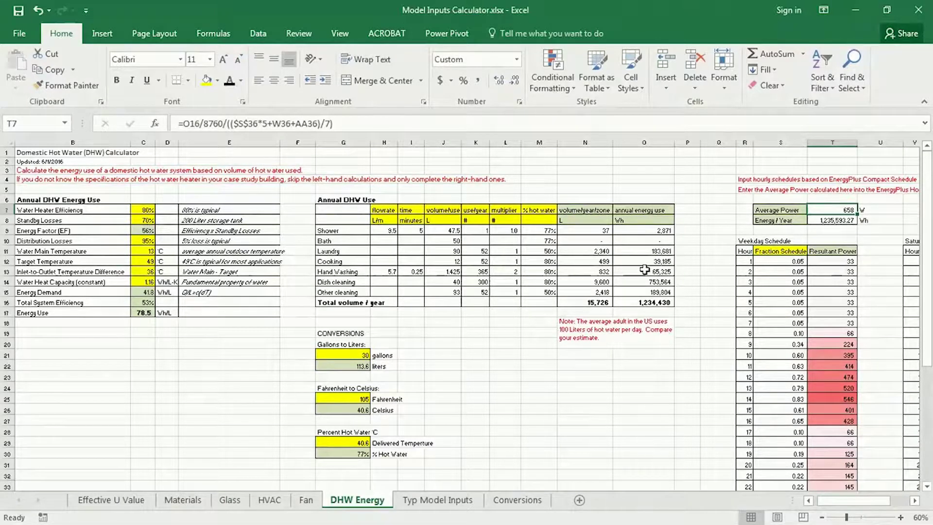
Enter a DHW Area row of 12000 m2 in N21:P21
click(585, 354)
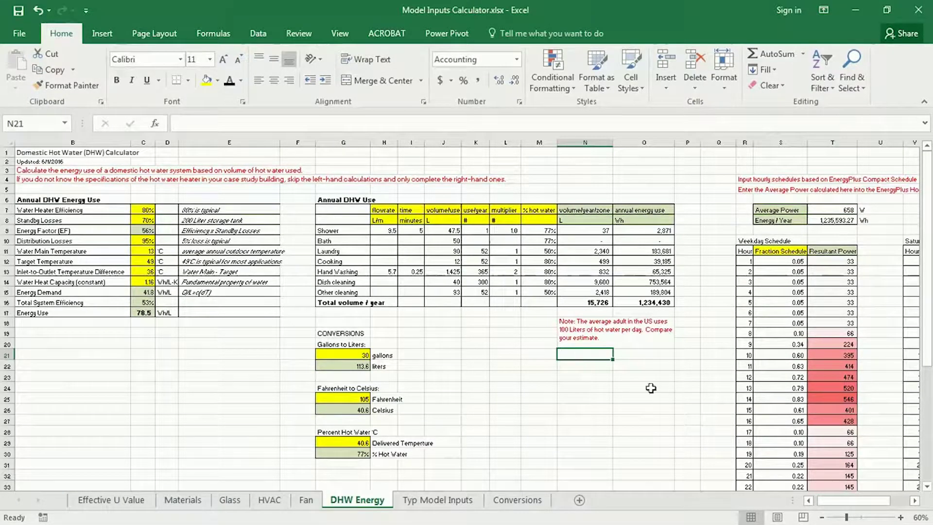
key(BackSpace)
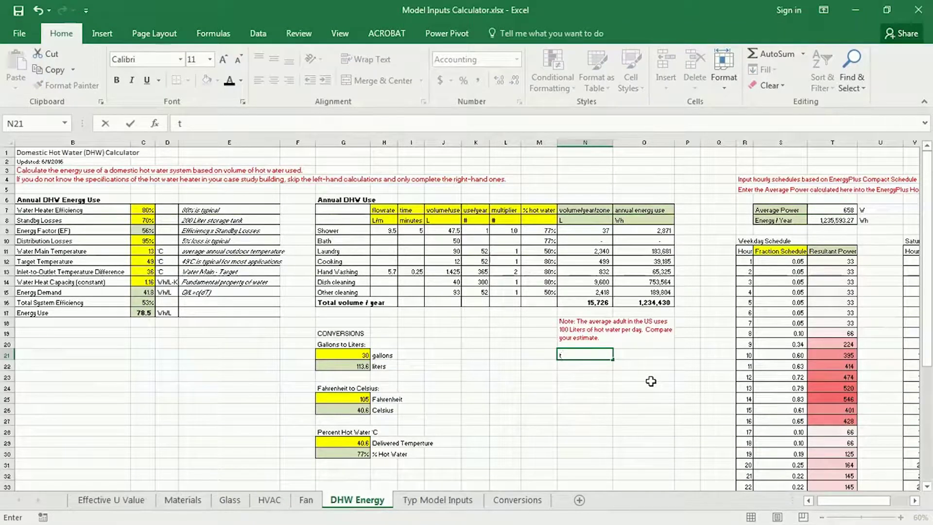
text(DHW)
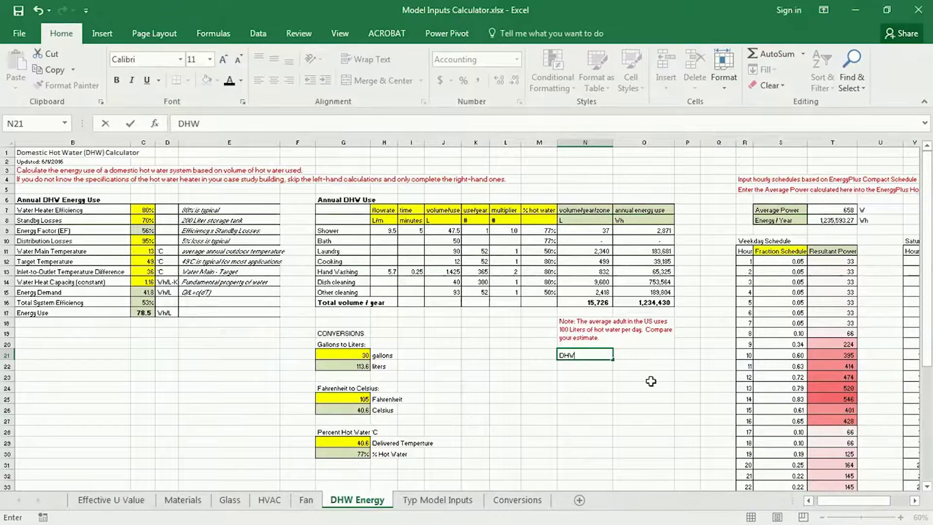
key(Tab)
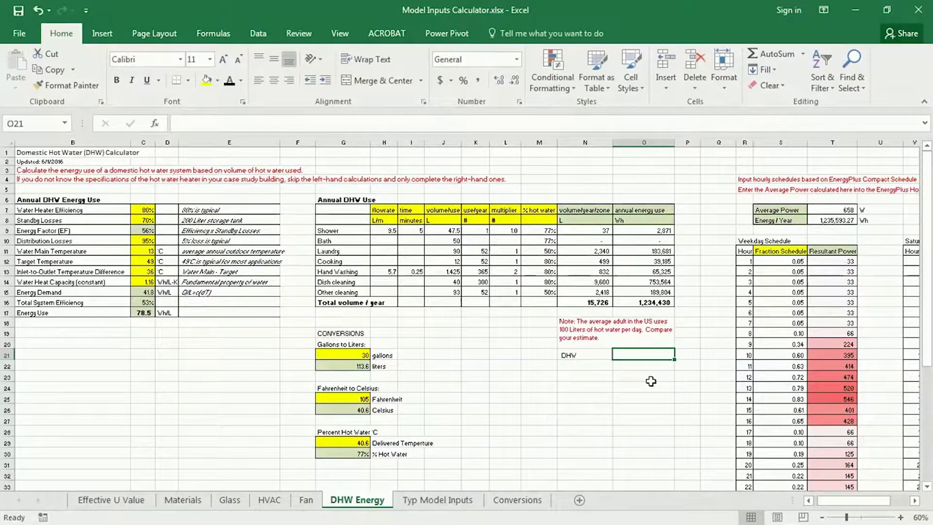
double_click(600, 353)
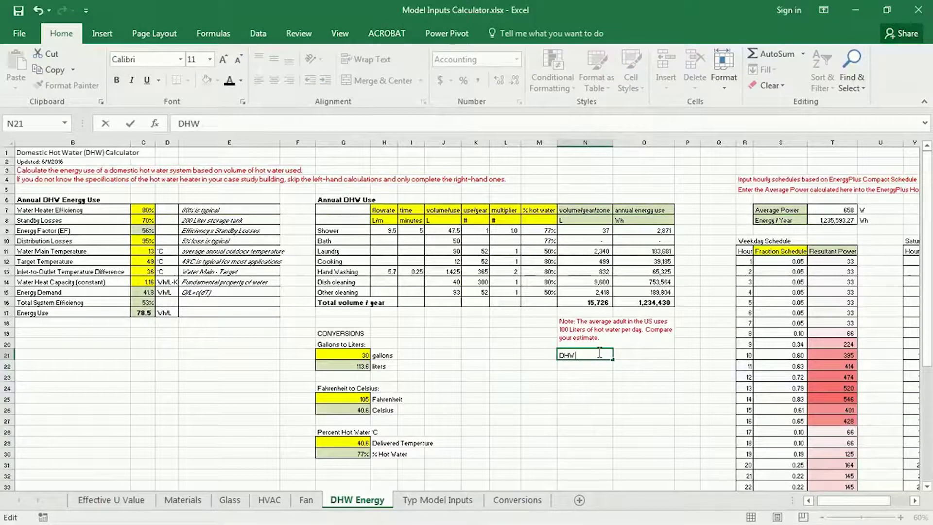
text(Area)
key(Tab)
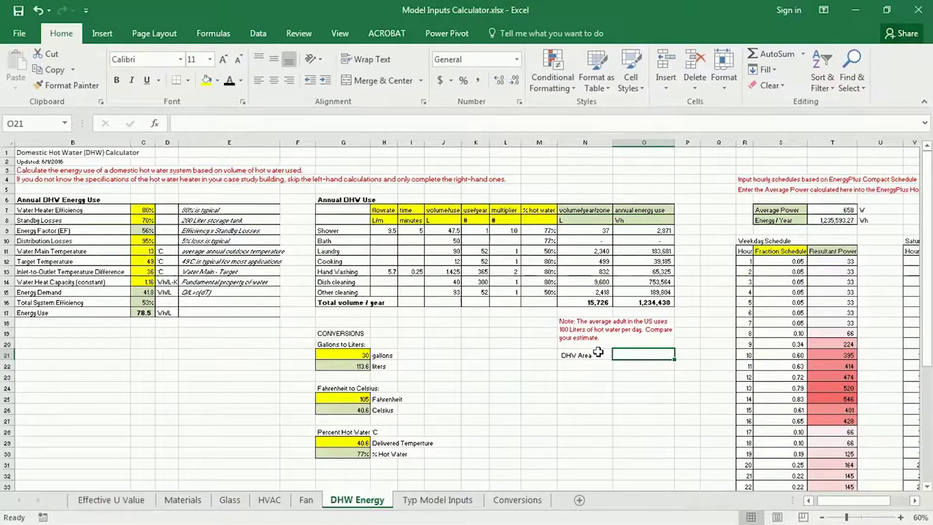
text(12000)
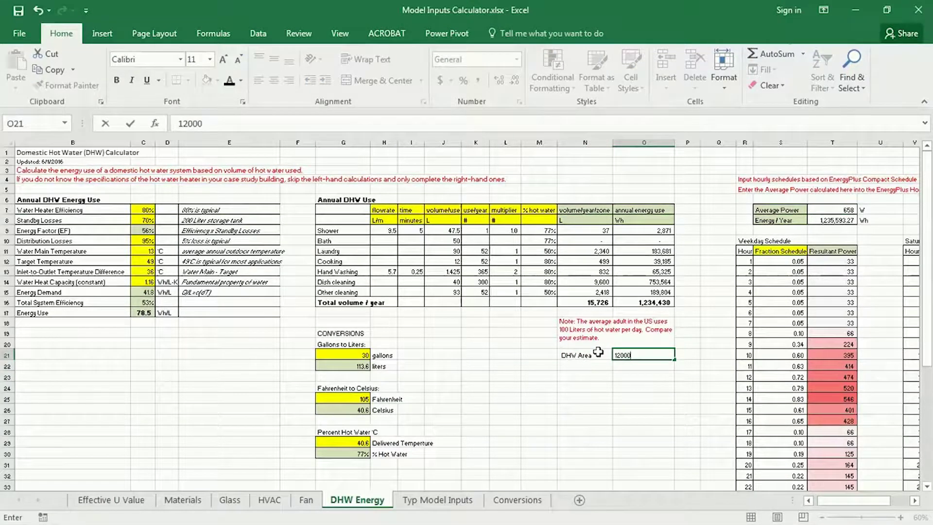
key(Return)
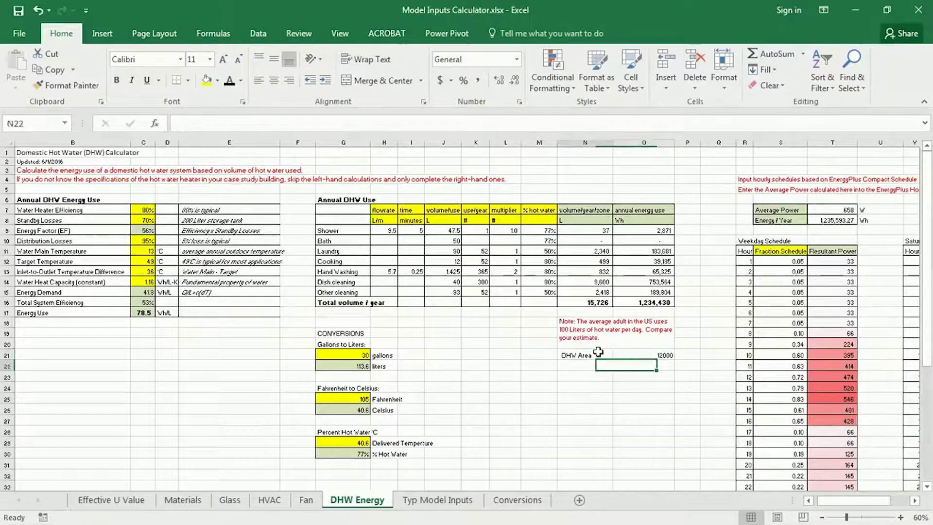
key(Up)
key(Right)
key(Right)
text(m)
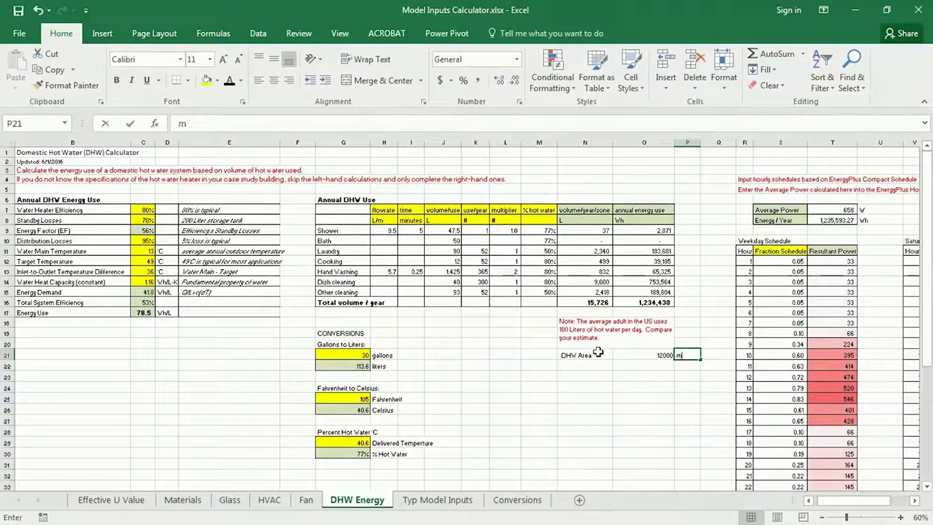
text(2)
key(Return)
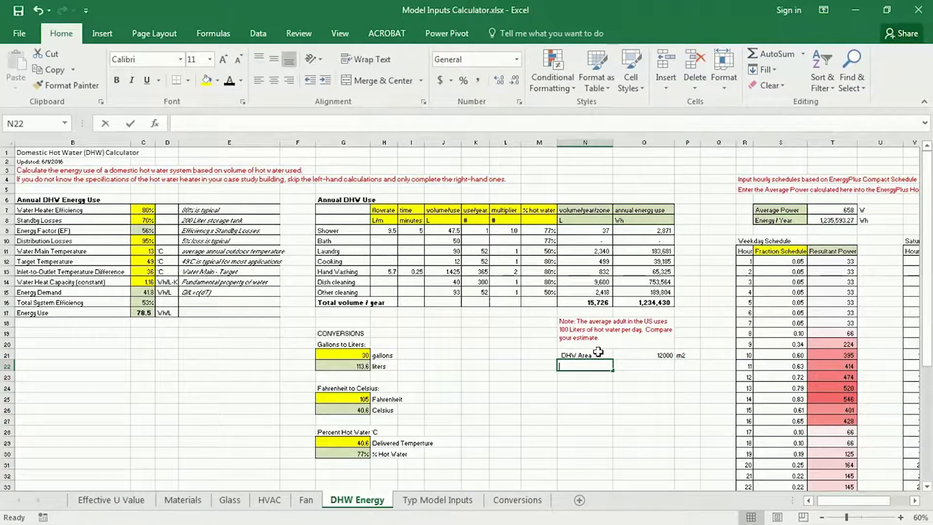
Enter an Eplus Area row of 120 m2 in N22:P22
text(Eplus Area)
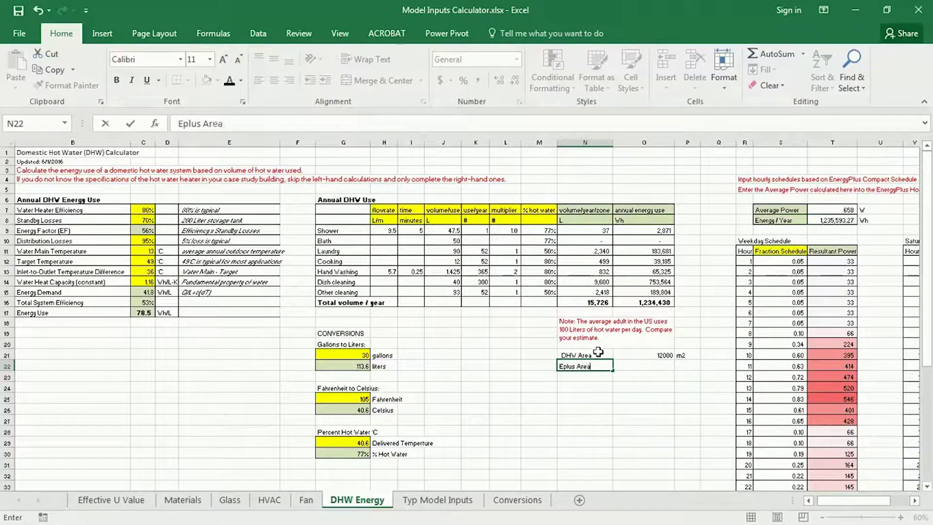
key(Tab)
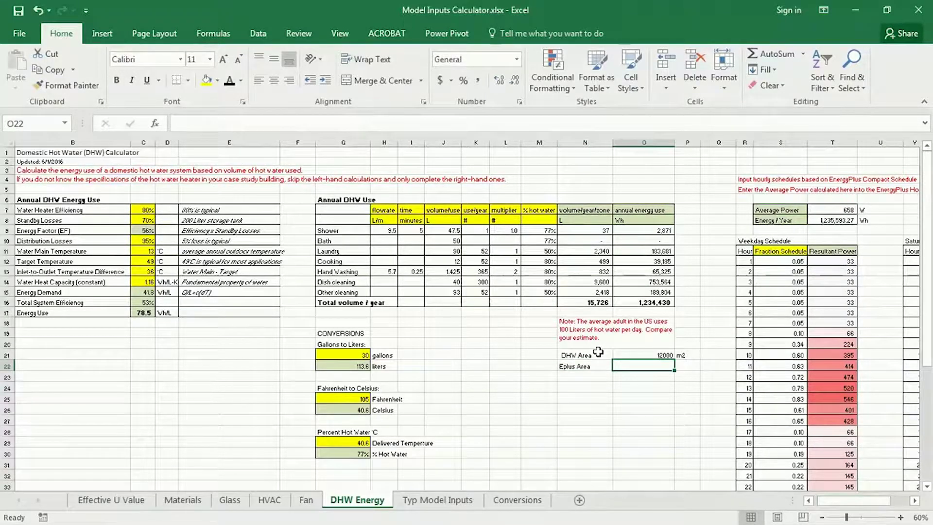
text(120)
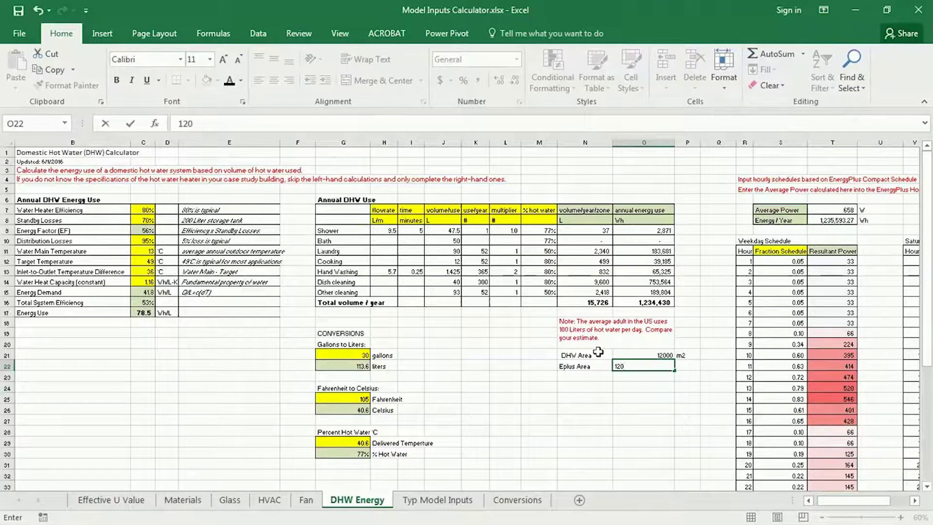
key(Tab)
text(m2)
key(Return)
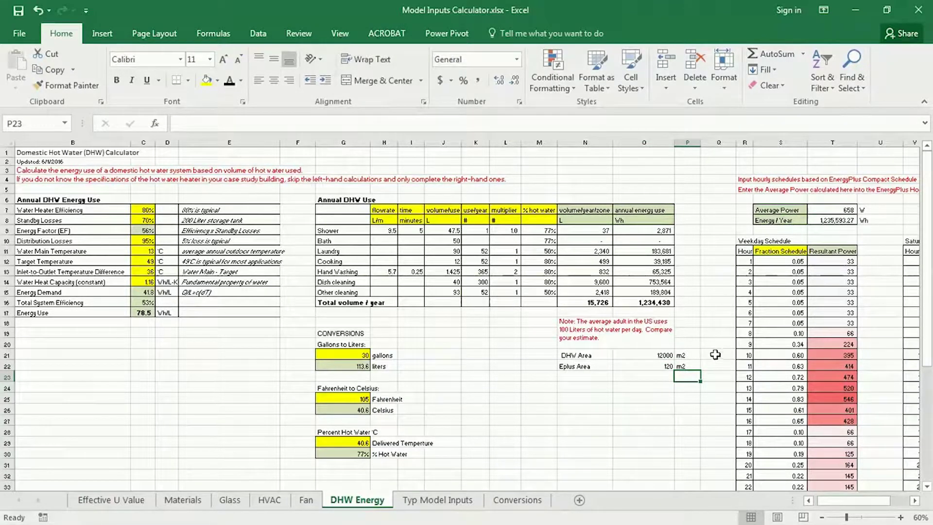
Move the area rows two columns left and link O21 to the 1,234,430 annual total in O16
drag(587, 356, 678, 366)
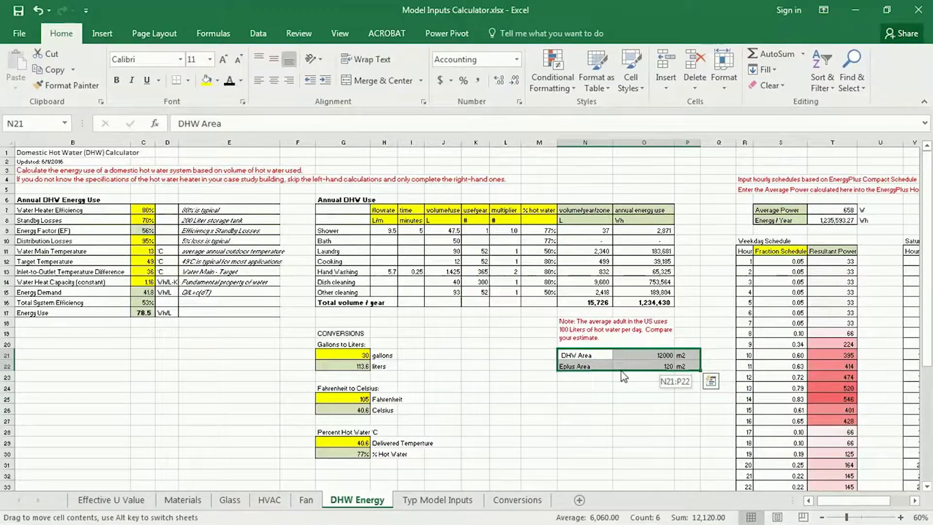
drag(621, 371, 549, 371)
click(566, 394)
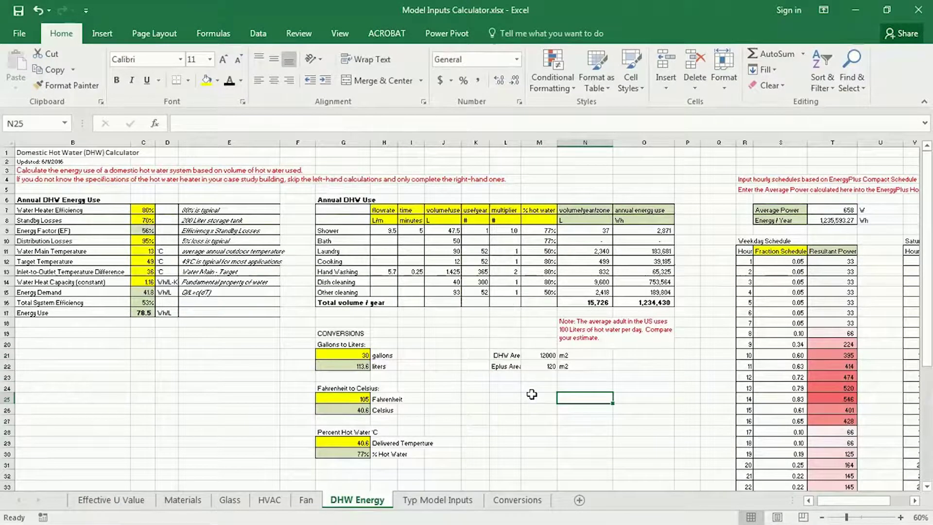
click(637, 353)
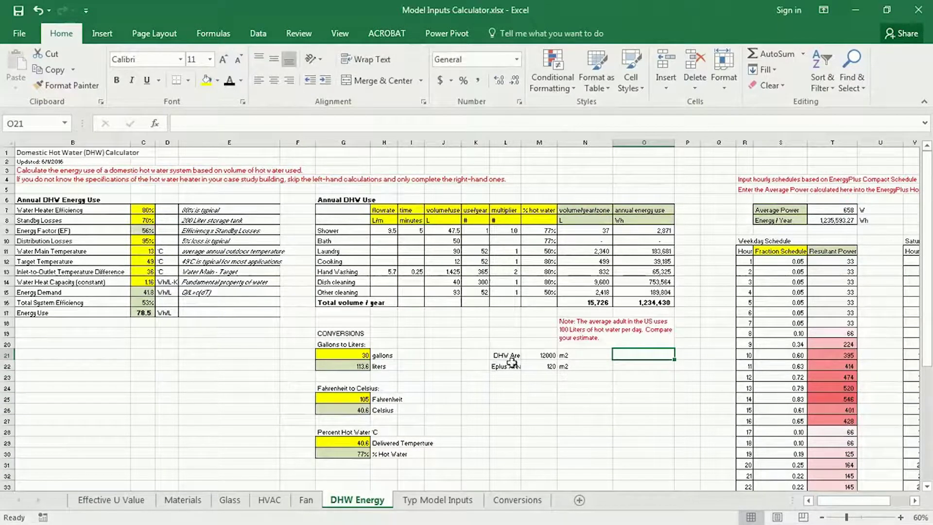
text(=)
click(661, 302)
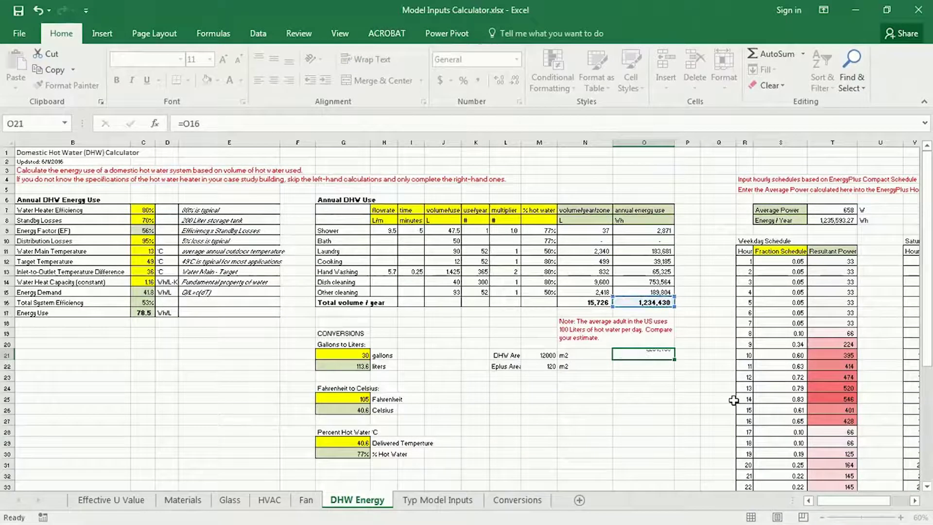
key(Return)
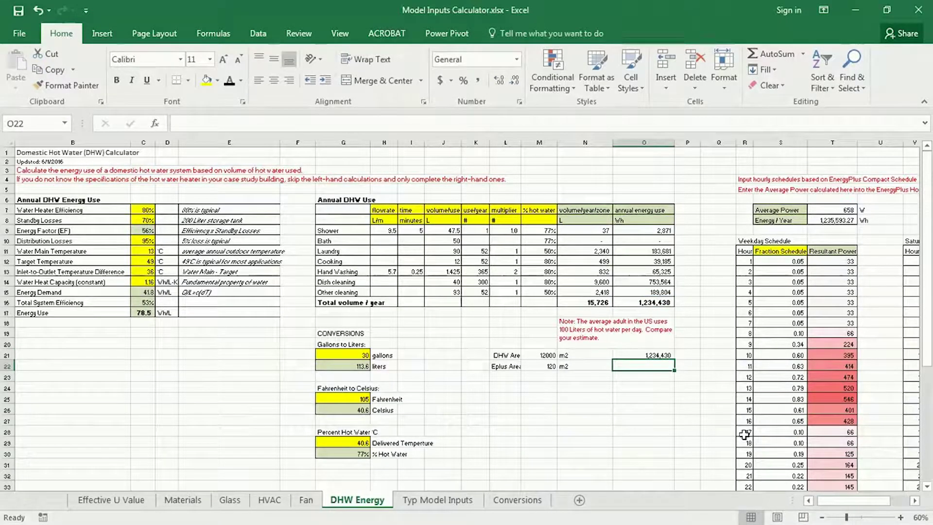
Enter =(M22/M21)*O21 in O22 to scale the energy by area to 12,344.30
text(=)
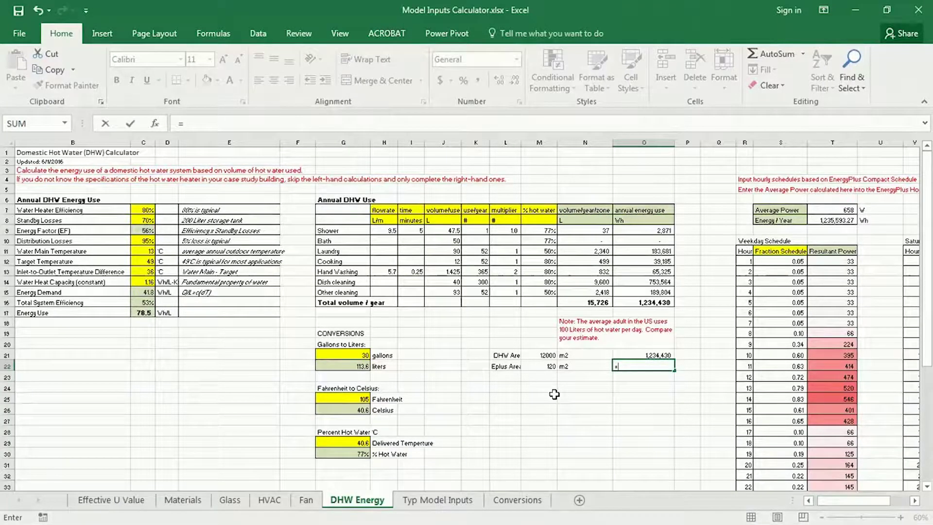
text(=)
key(BackSpace)
click(548, 366)
text(/)
click(540, 355)
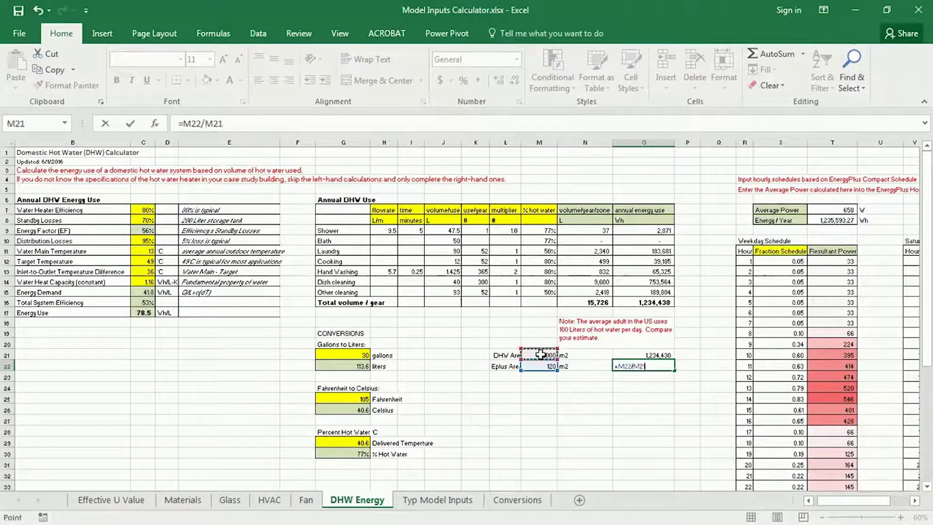
text())
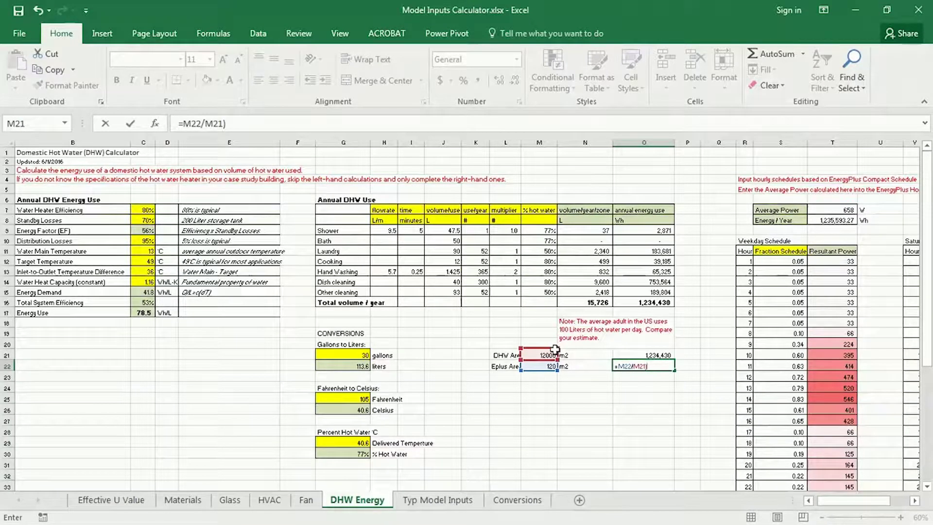
text(*)
click(661, 355)
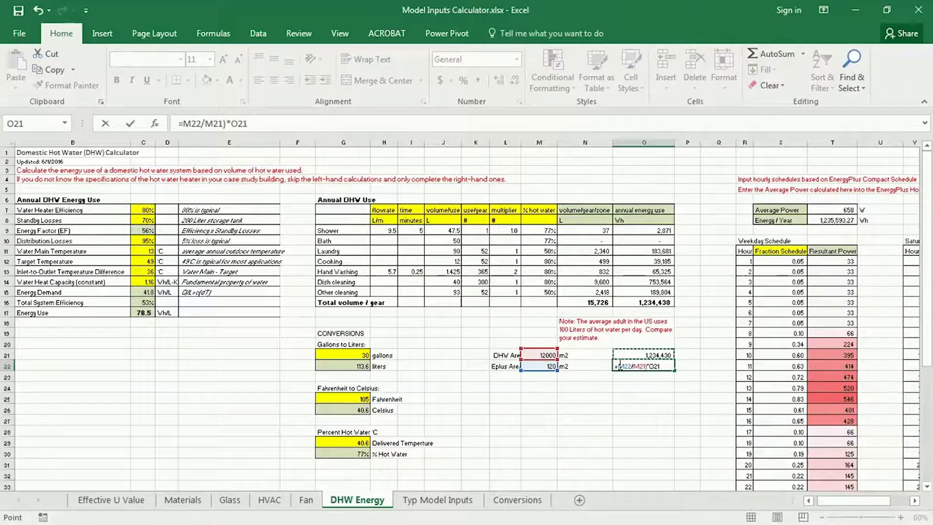
key(Return)
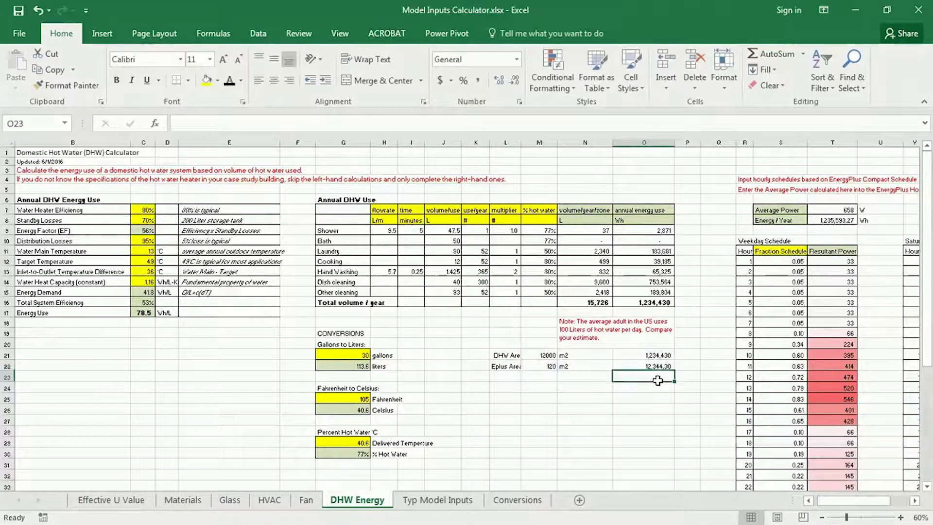
key(Up)
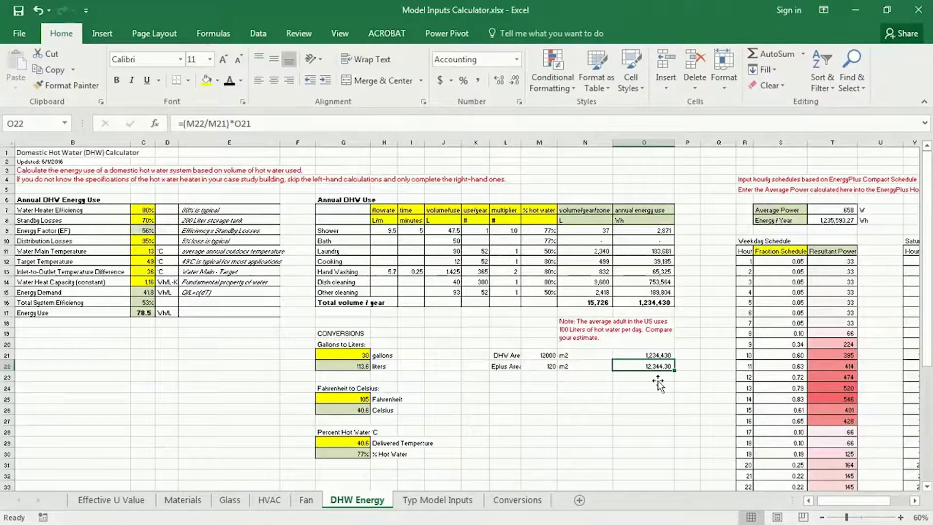
Round the scaled energy in O22 to 12,344 and label it Wh in P22
click(515, 81)
click(515, 81)
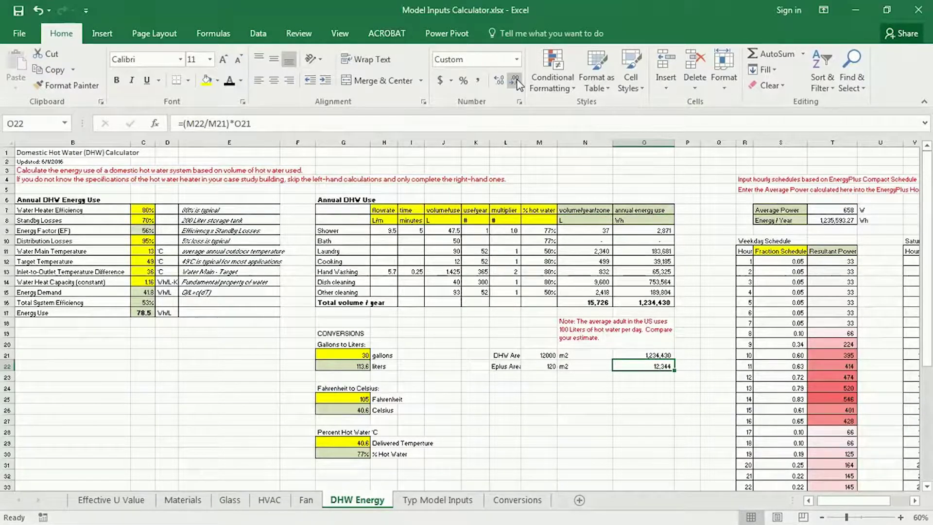
click(631, 426)
click(694, 367)
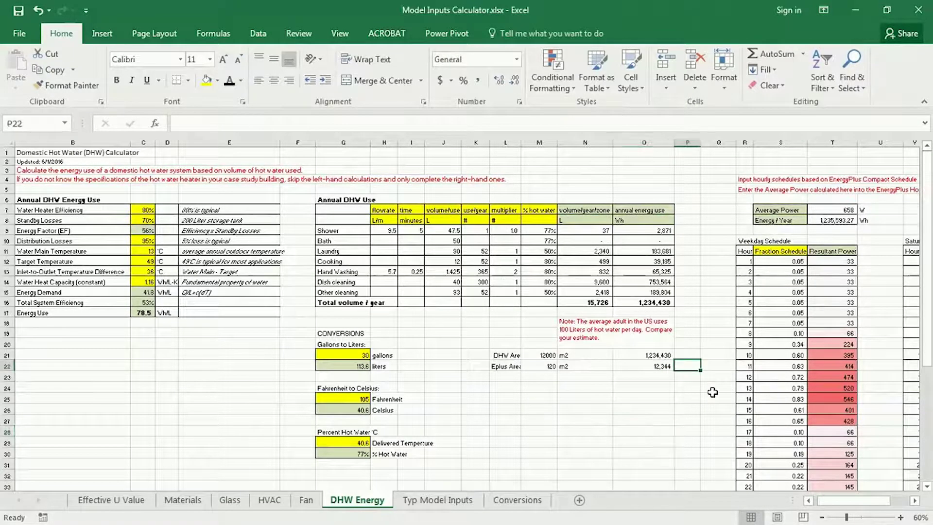
text(Wh)
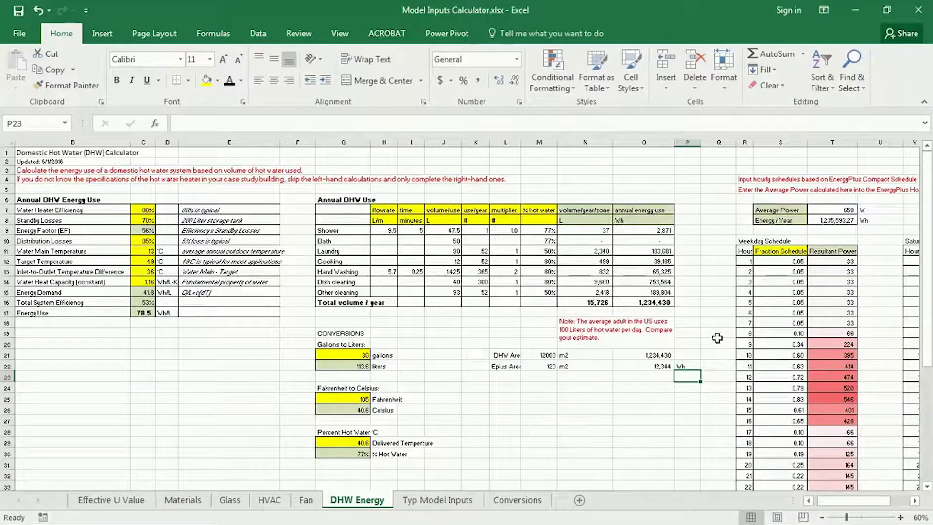
Inspect the formulas behind Energy / Year, the annual total and the scaled energy
click(845, 221)
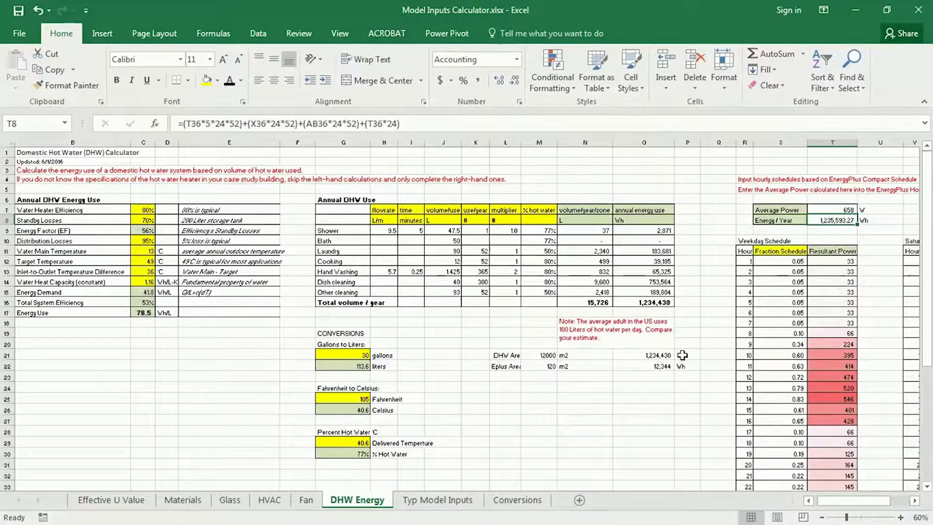
click(654, 303)
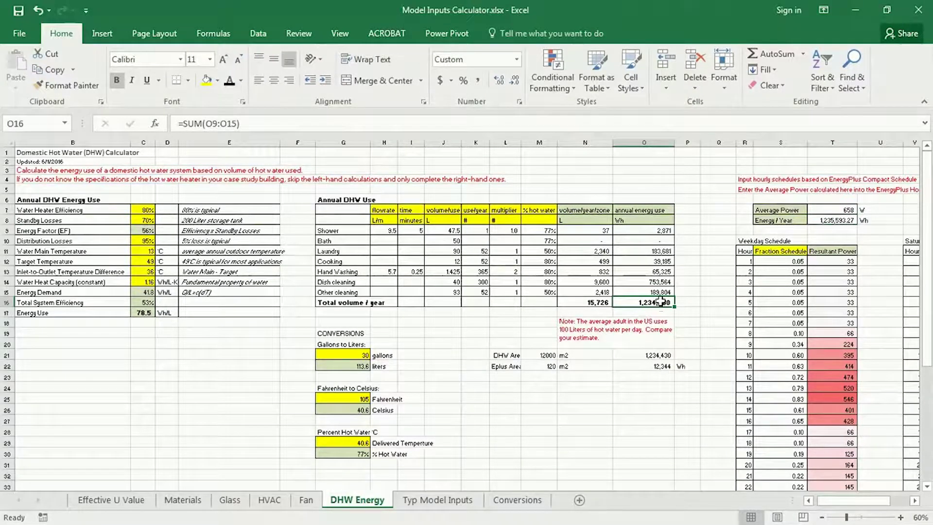
click(660, 366)
click(655, 303)
Trial 12,344 as the annual total, see Average Power drop to 7, then undo it
text(12,344)
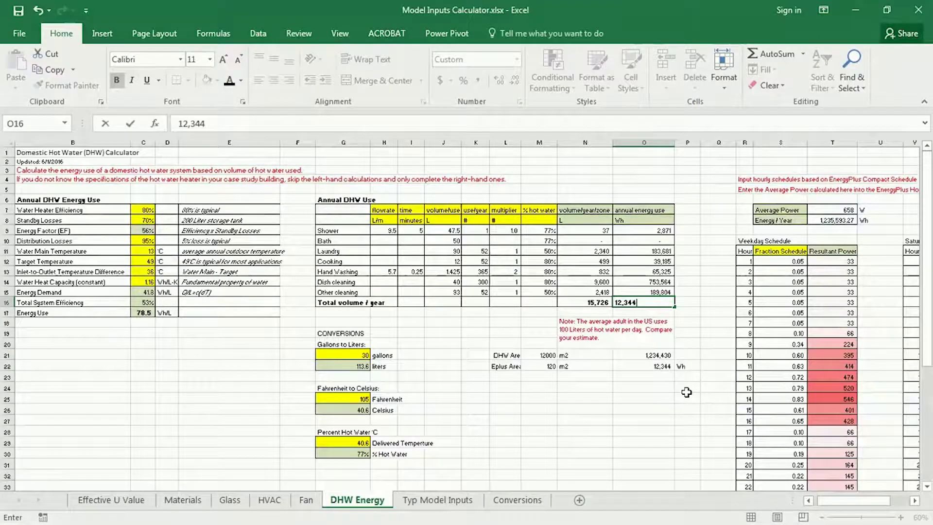
key(Return)
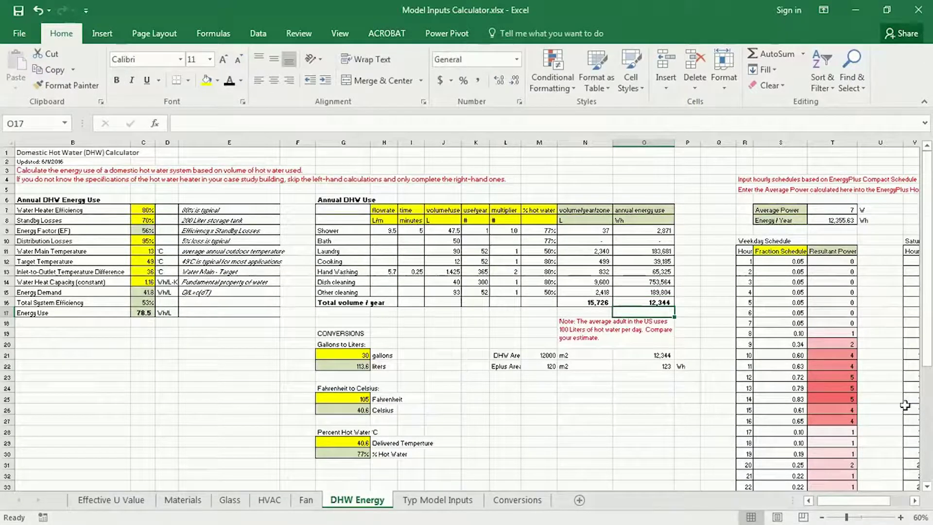
mouse_move(927, 331)
mouse_down()
mouse_move(927, 347)
mouse_move(927, 333)
mouse_up()
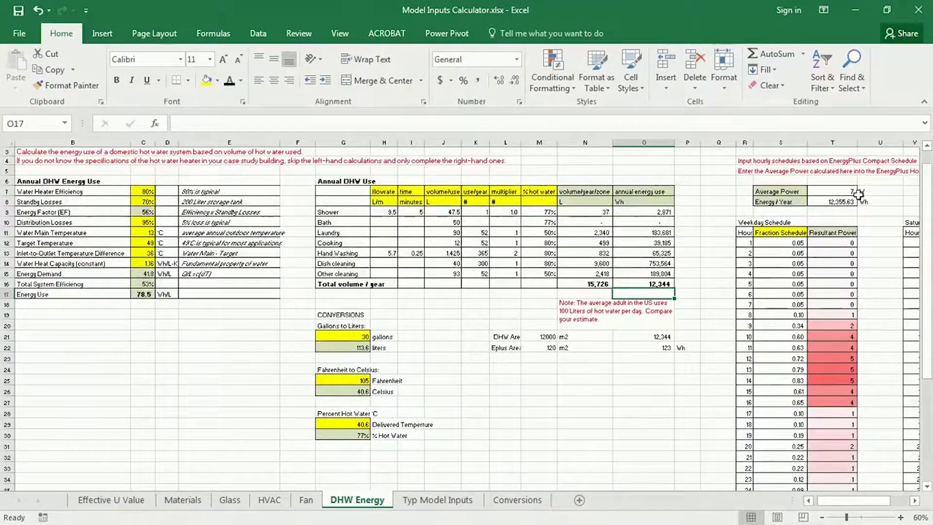
click(844, 191)
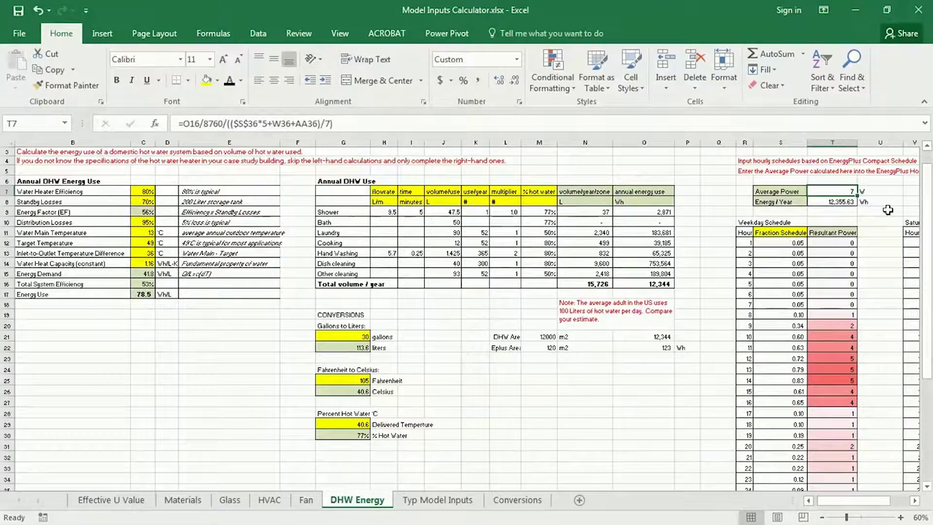
key(ctrl+z)
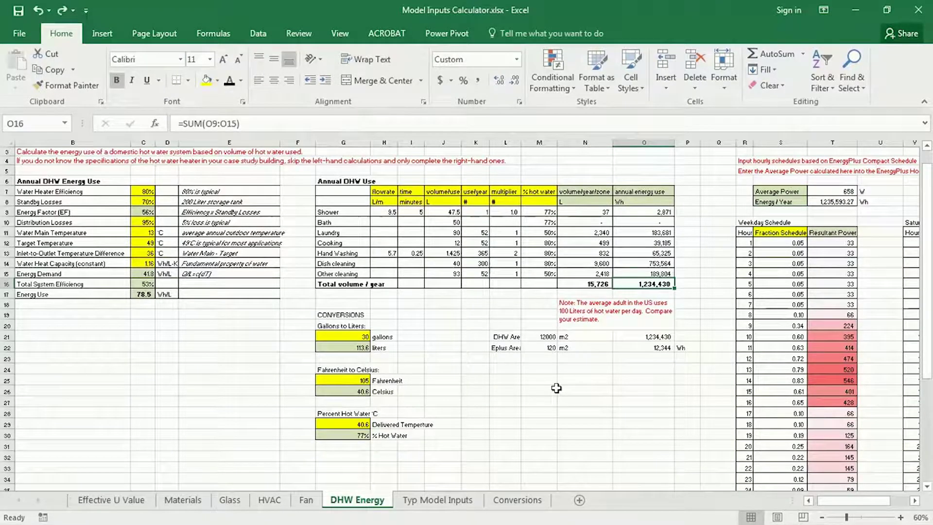